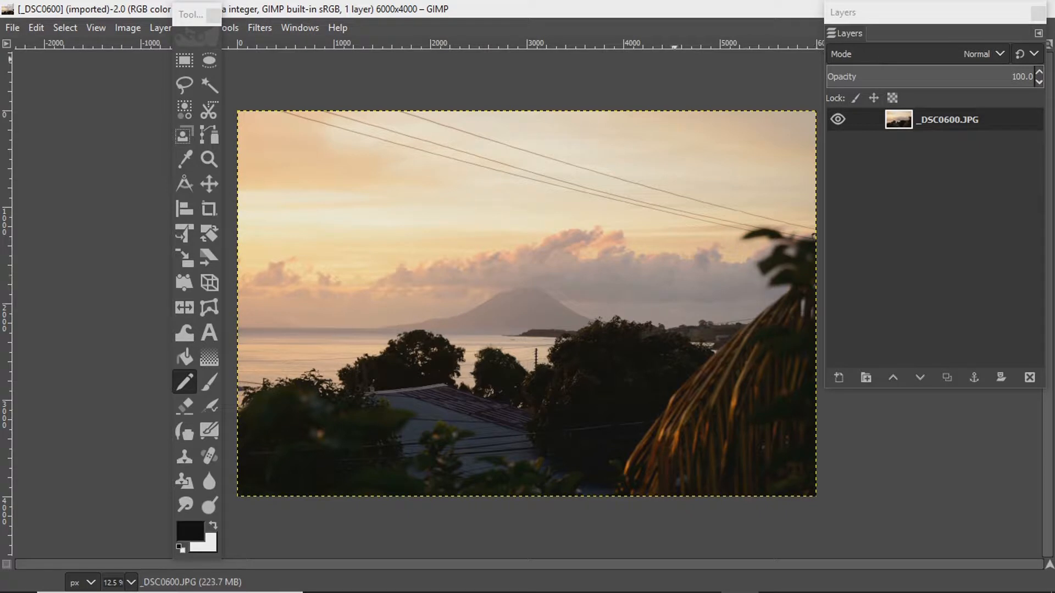
Fit the whole photo in the image window and move the toolbox and the Layers dialog out of its way.
drag(191, 14, 131, 12)
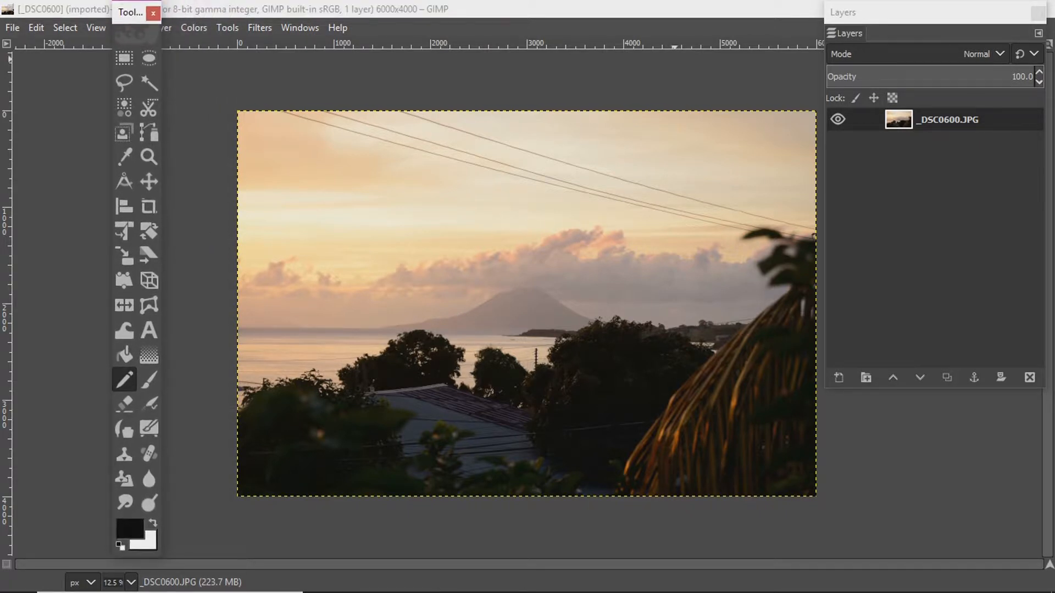
drag(879, 13, 881, 64)
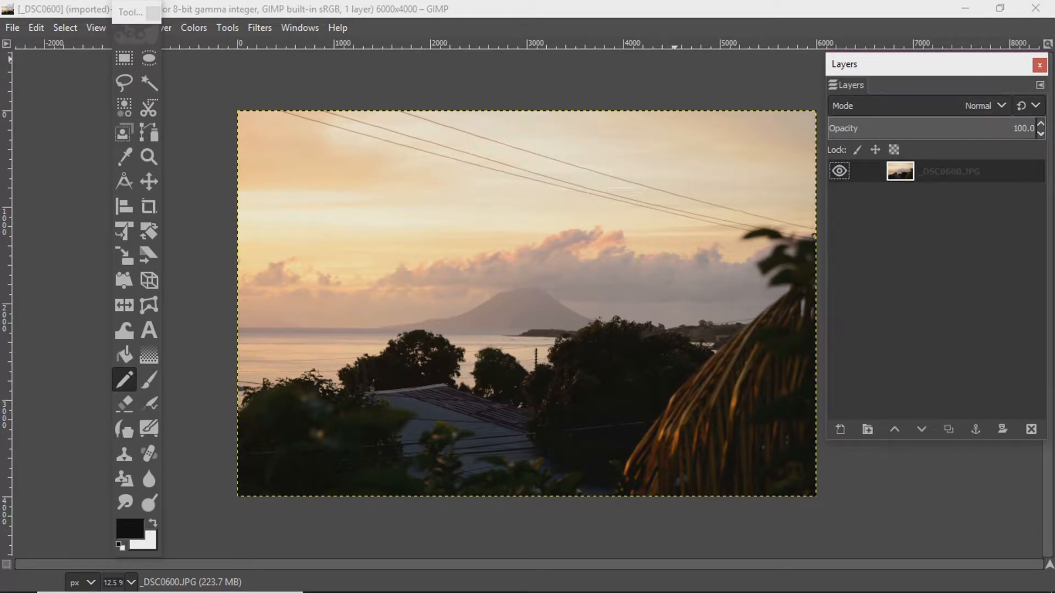
key(ctrl+shift+j)
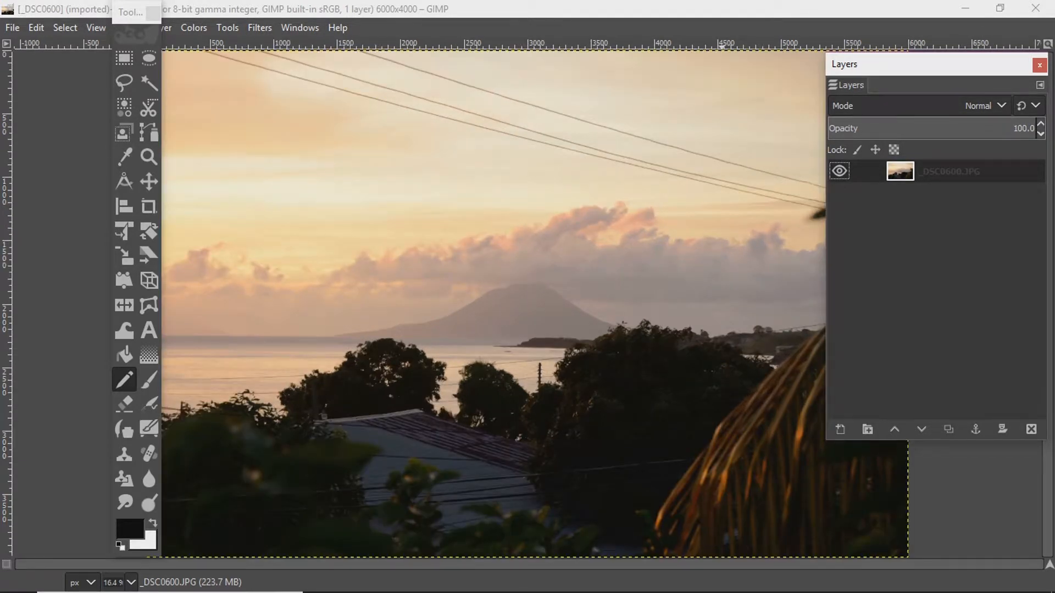
drag(879, 64, 873, 40)
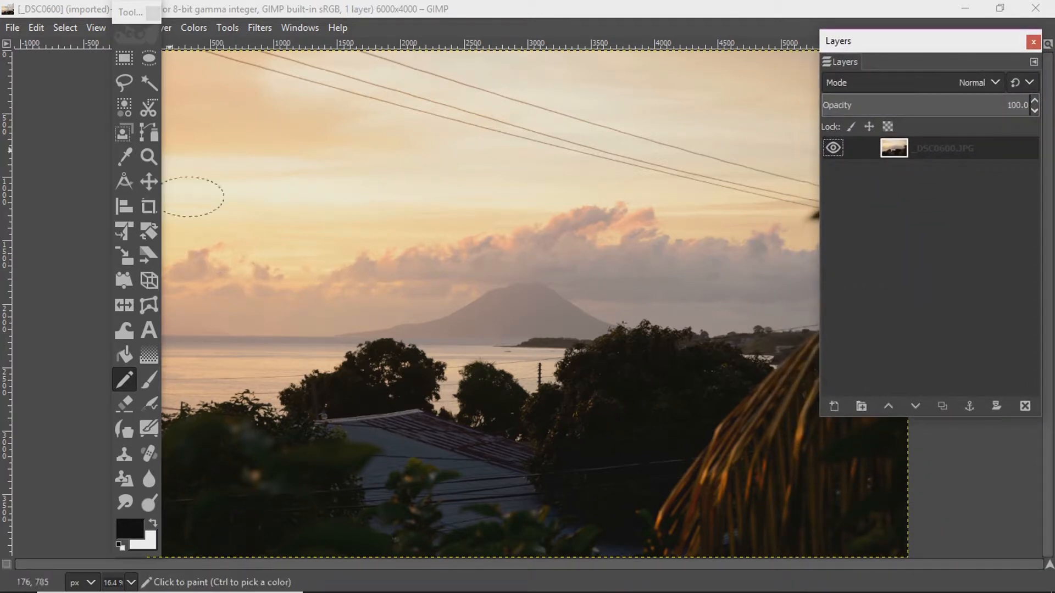
drag(130, 11, 70, 14)
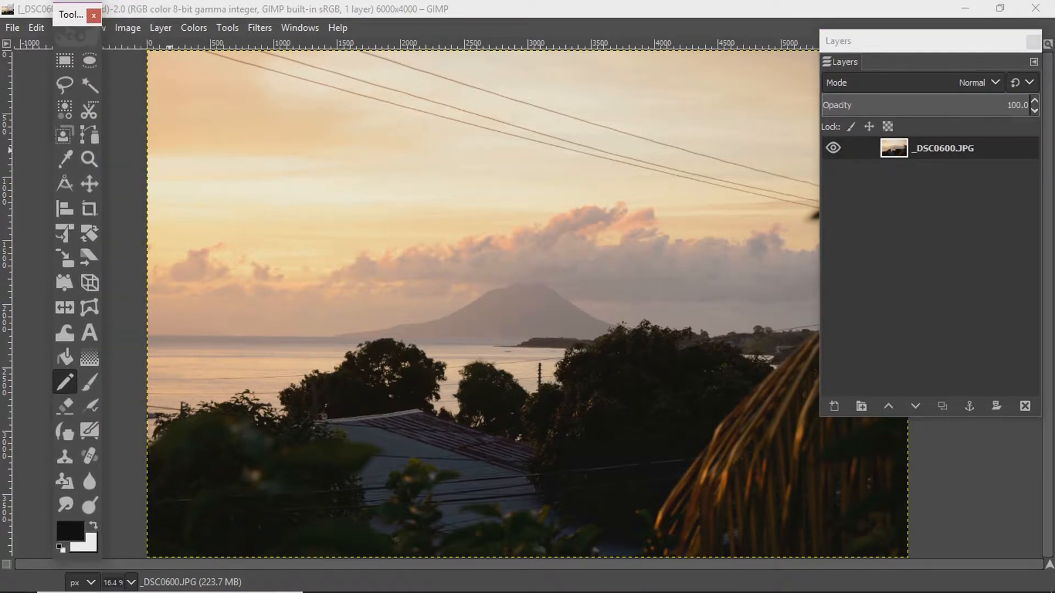
drag(879, 45, 911, 2)
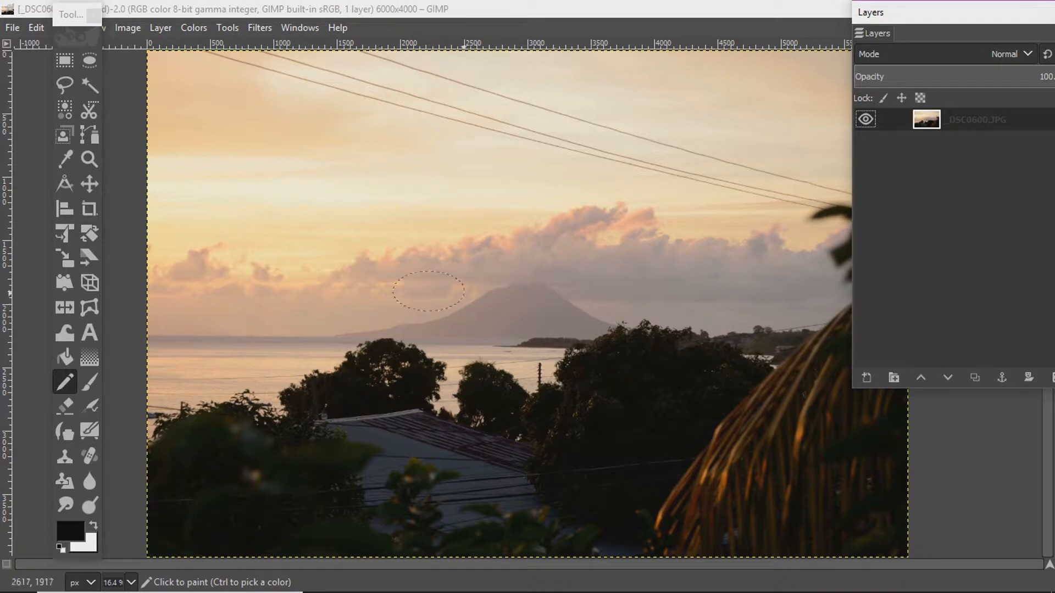
Duplicate the _DSC0600.JPG photo four times as separate layers.
drag(945, 12, 852, 31)
right_click(863, 140)
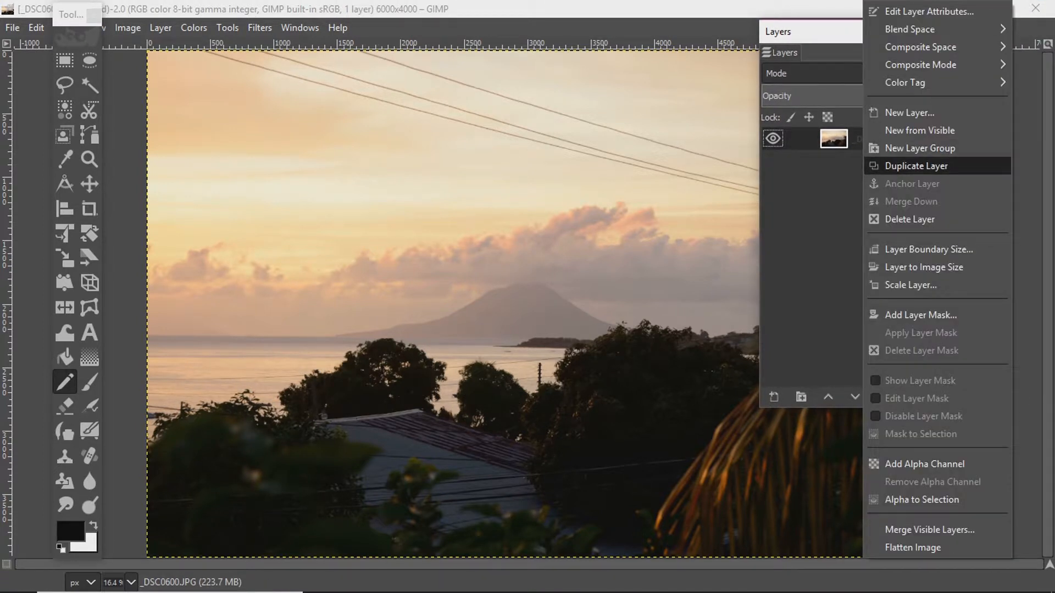
click(917, 166)
right_click(877, 140)
click(933, 166)
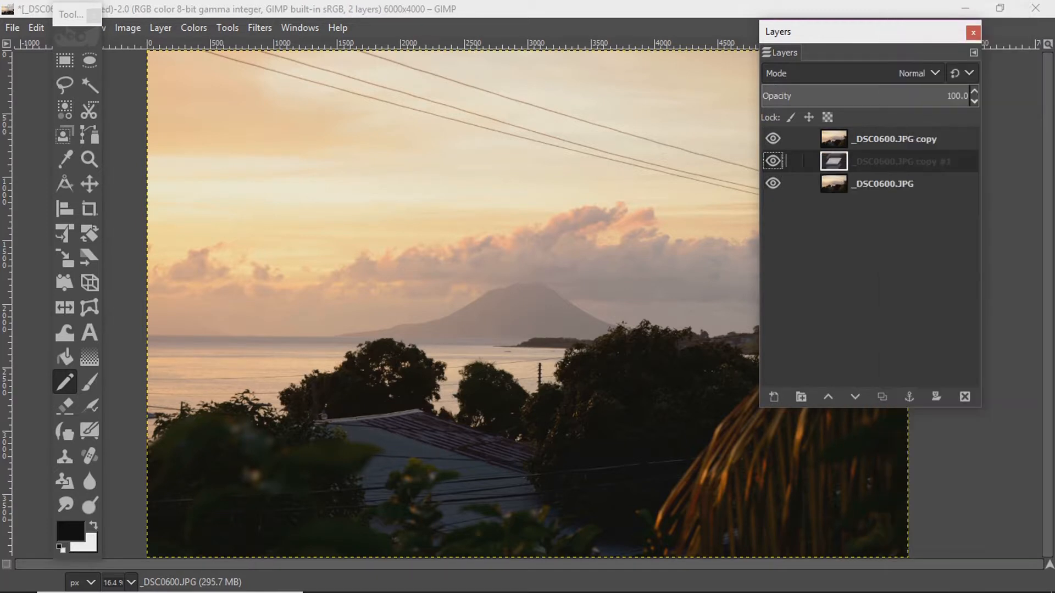
right_click(858, 184)
click(917, 166)
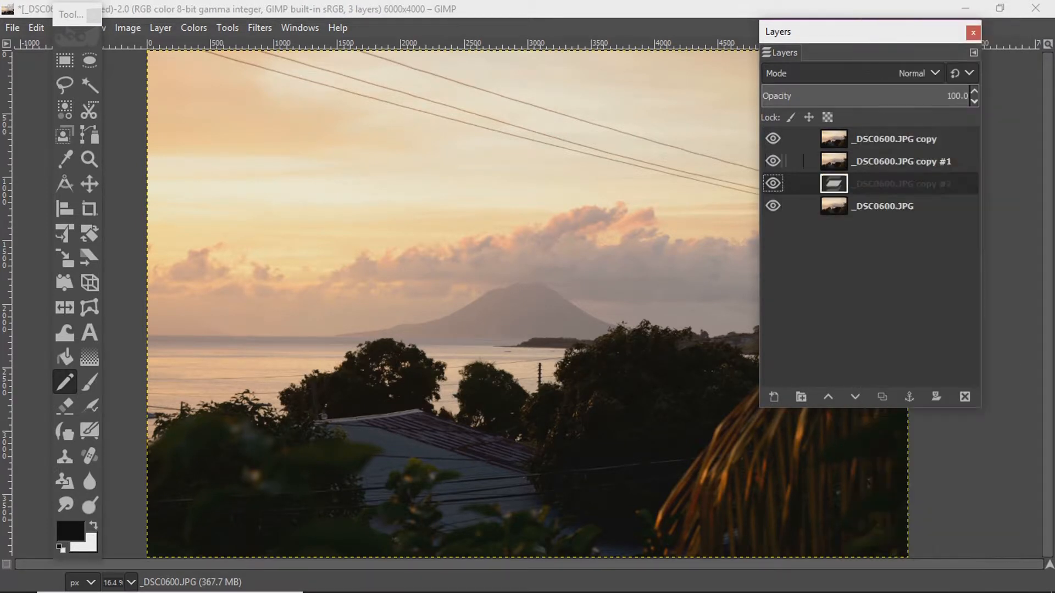
right_click(878, 205)
click(917, 165)
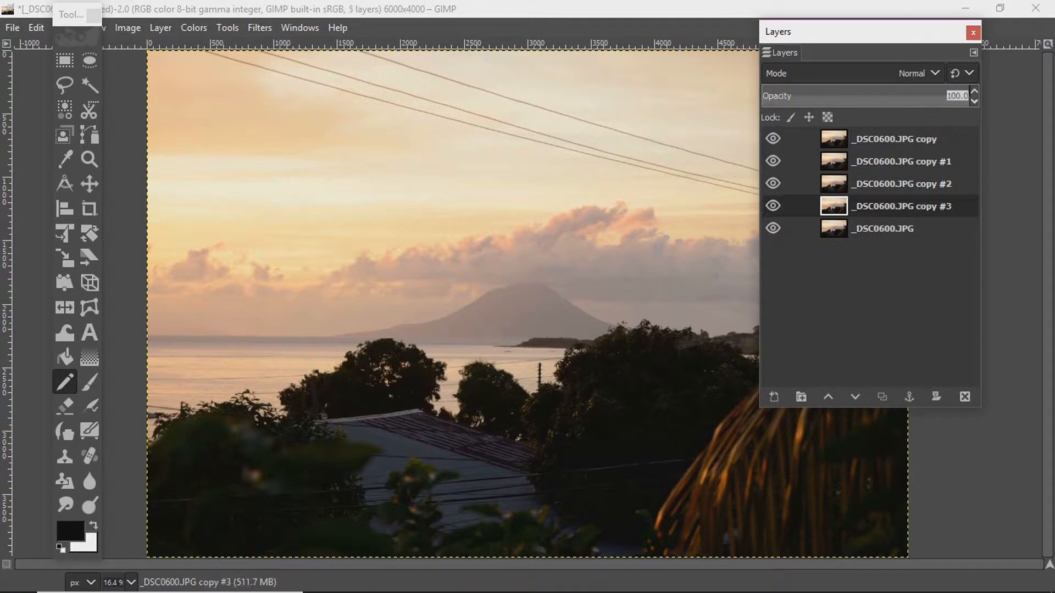
Set the opacity of the duplicate layers copy #3 and copy #2 to 50.
text(50)
key(Return)
click(899, 161)
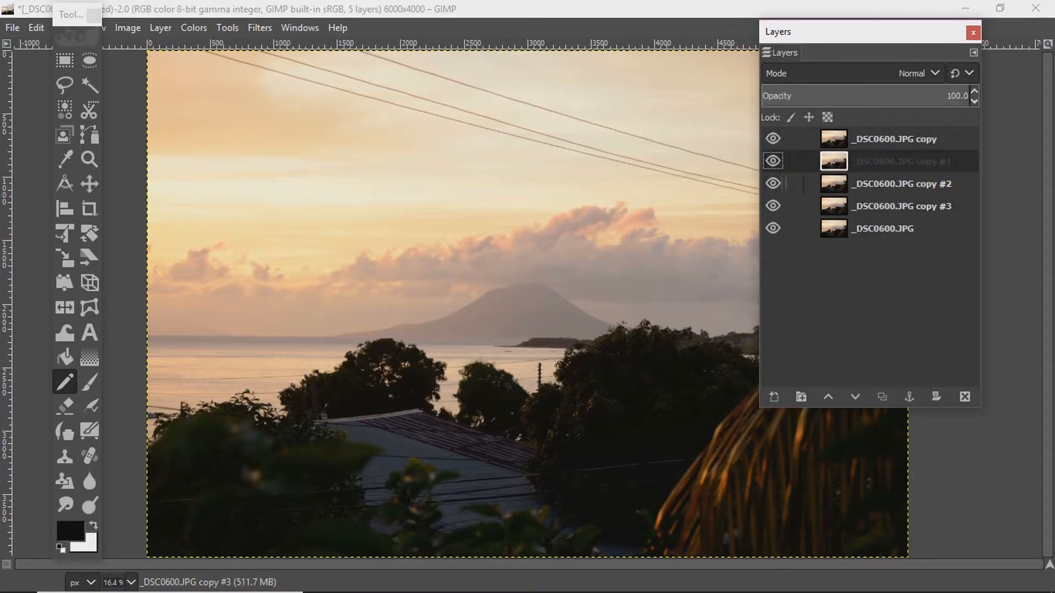
click(899, 184)
double_click(956, 96)
text(50)
key(Return)
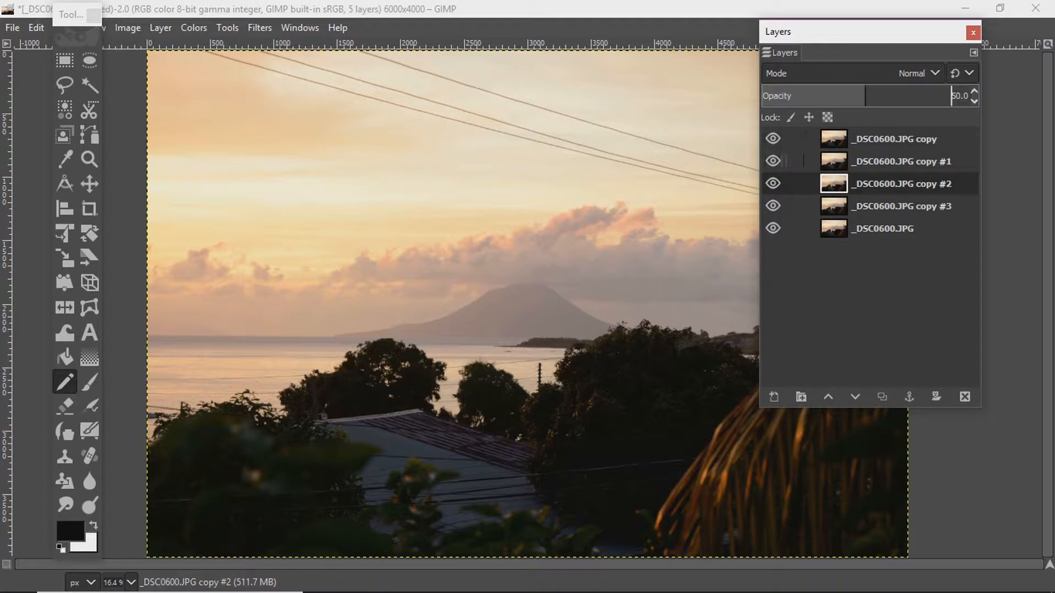
Set the opacity of the copy #1 layer and the topmost copy layer to 50.
click(898, 161)
double_click(956, 96)
text(50)
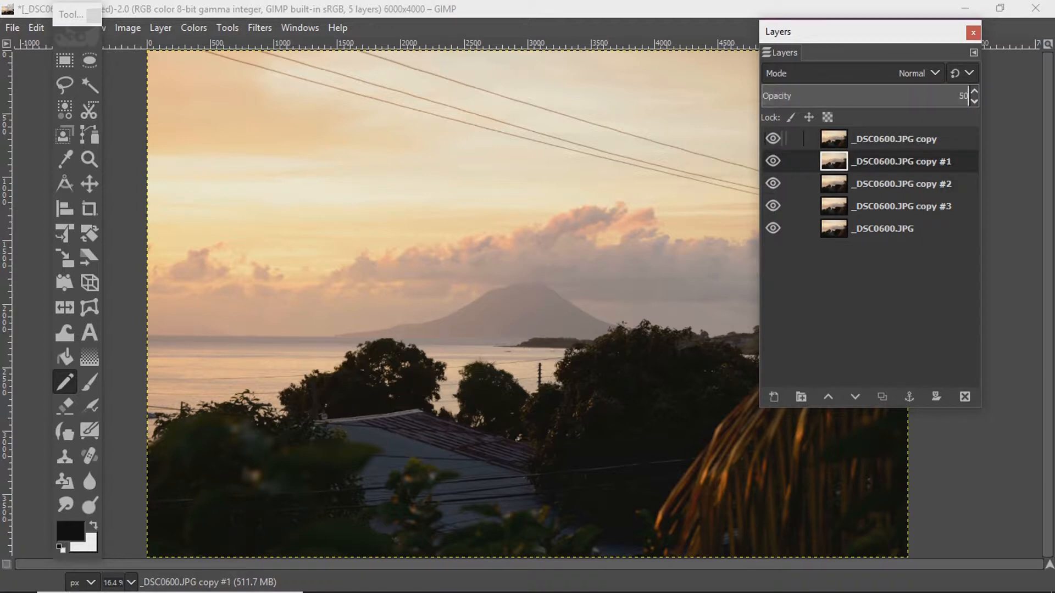
key(Return)
click(894, 139)
double_click(956, 96)
text(50)
key(Return)
Set the blend mode of the topmost copy layer to Lighten only and of copy #1 to Darken only.
click(917, 73)
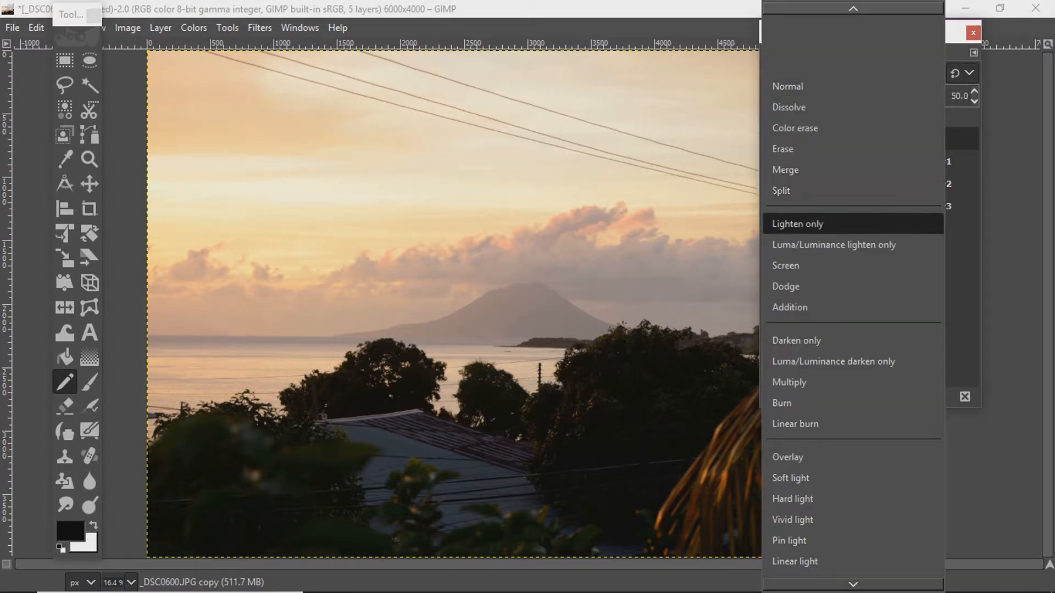
click(797, 224)
click(894, 162)
click(917, 73)
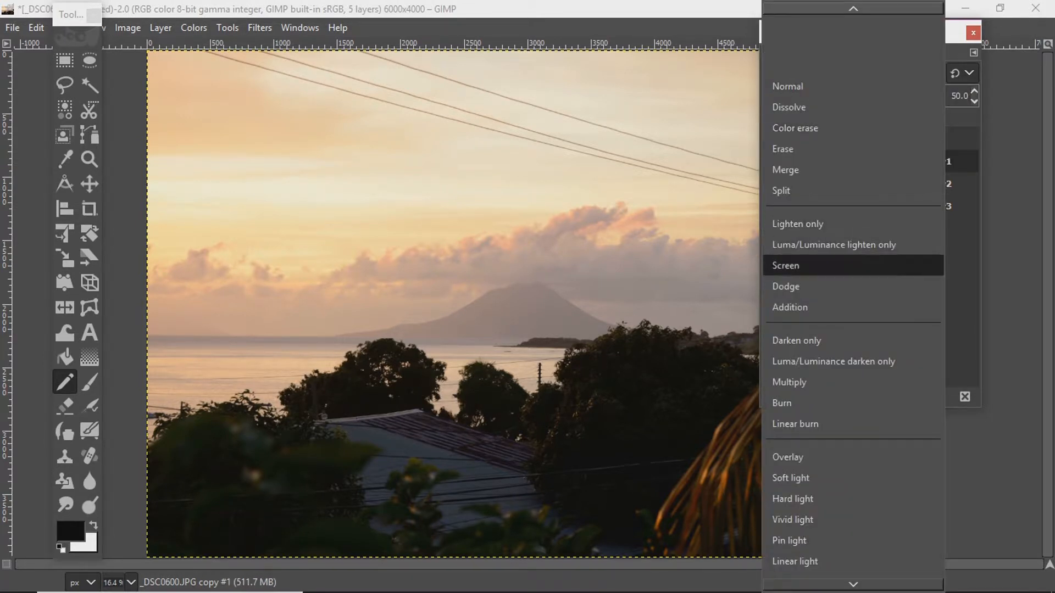
click(796, 341)
Set the blend mode of the copy #2 layer to Grain merge.
click(895, 184)
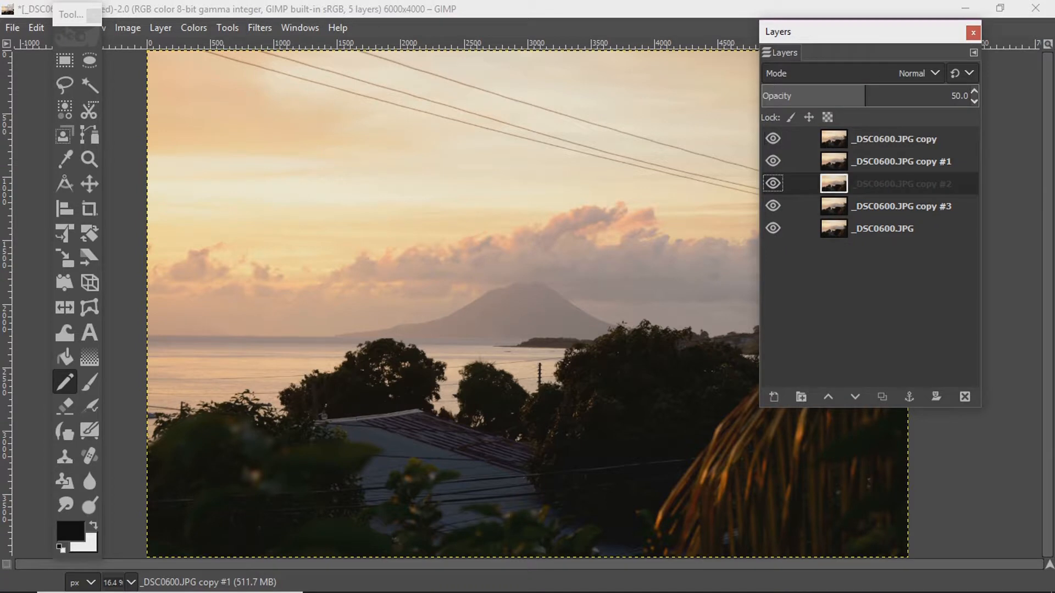
click(918, 73)
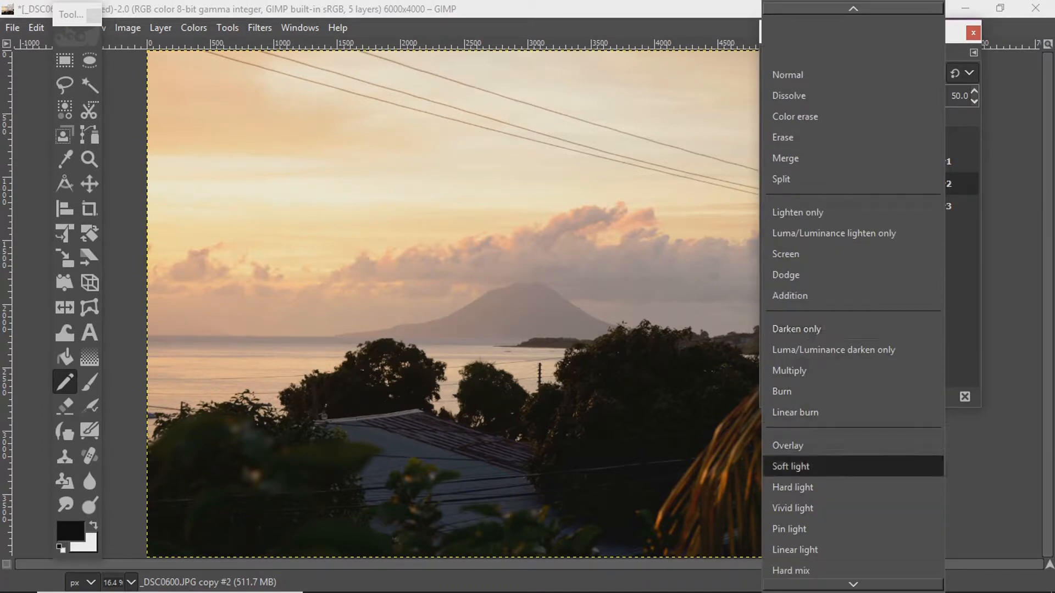
scroll(853, 388, down, 1)
scroll(853, 464, down, 2)
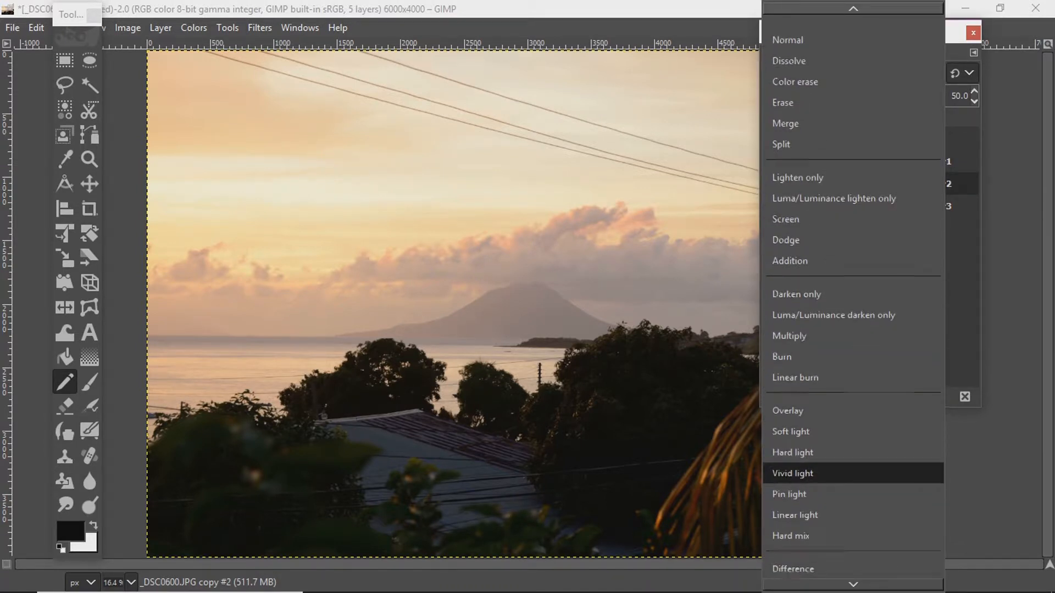
scroll(853, 473, down, 3)
click(853, 534)
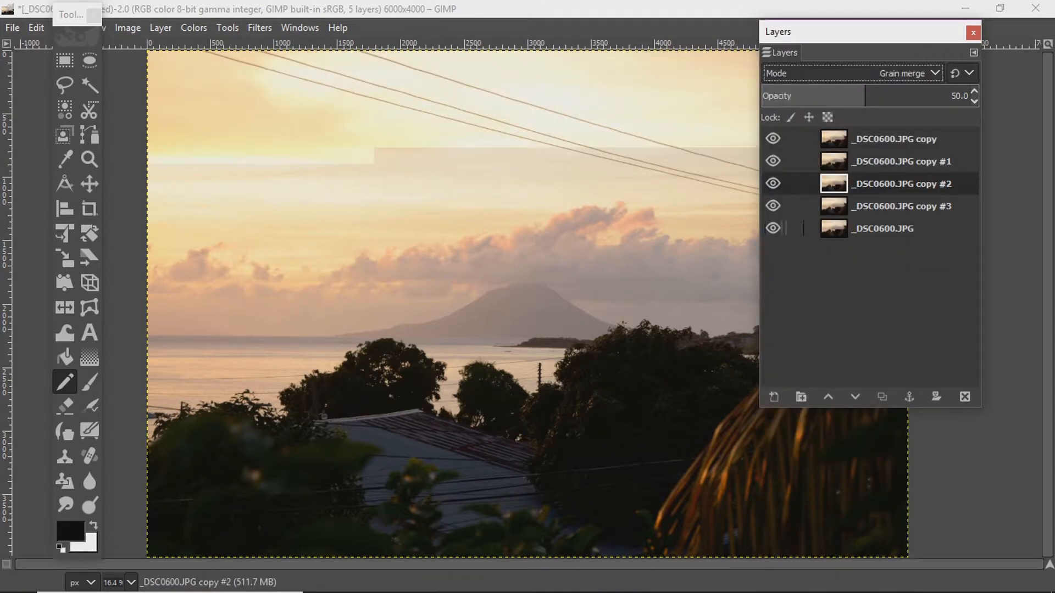
Set the blend mode of the copy #3 layer to Hard light.
click(901, 207)
click(901, 74)
scroll(853, 411, down, 2)
click(853, 452)
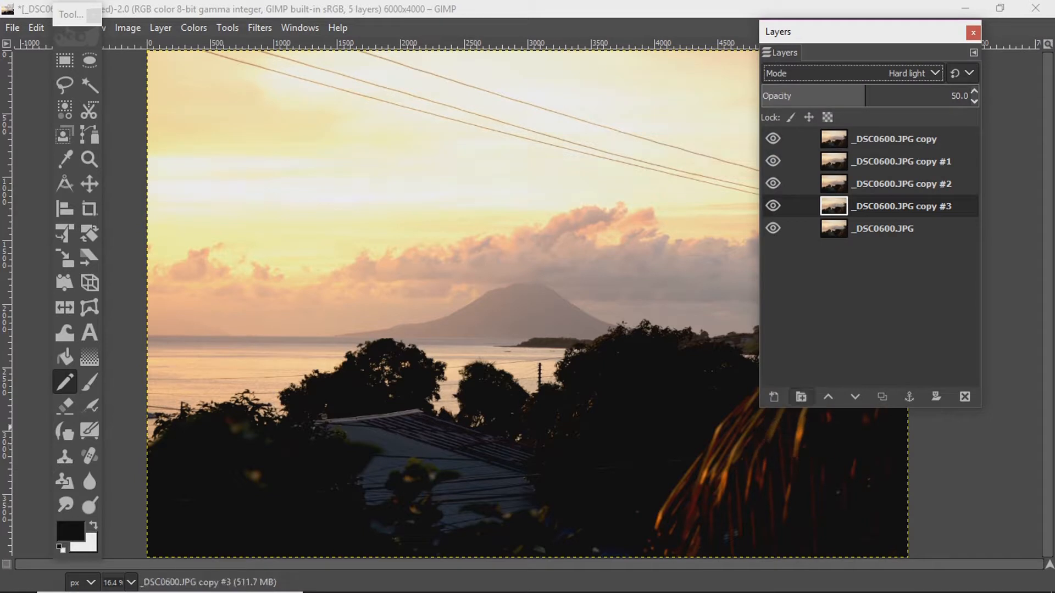
Compare the blended result with the original by hiding all four duplicate layers and showing them again.
drag(824, 31, 918, 2)
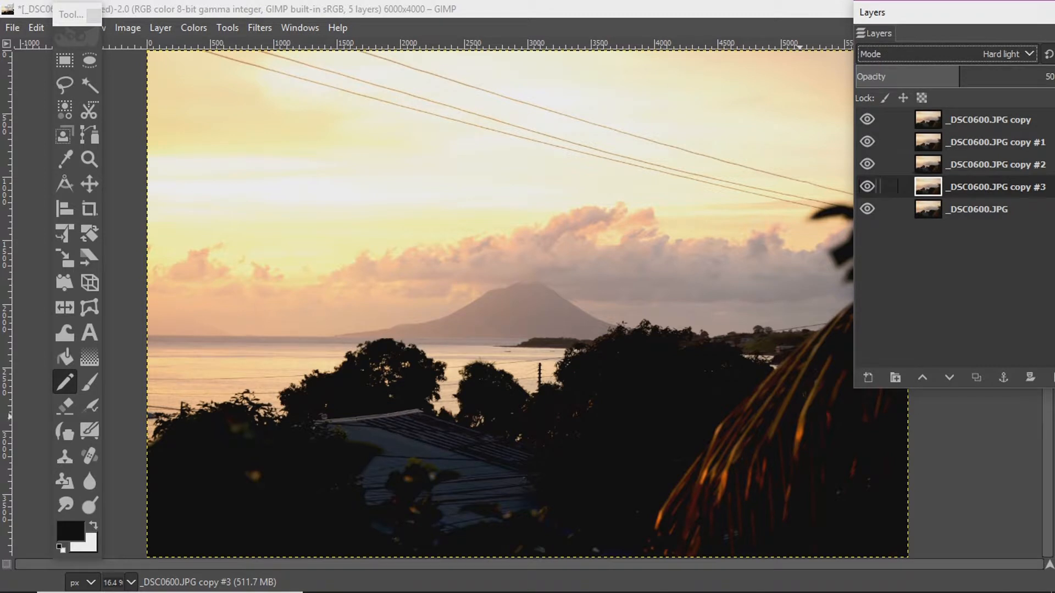
click(866, 187)
click(867, 164)
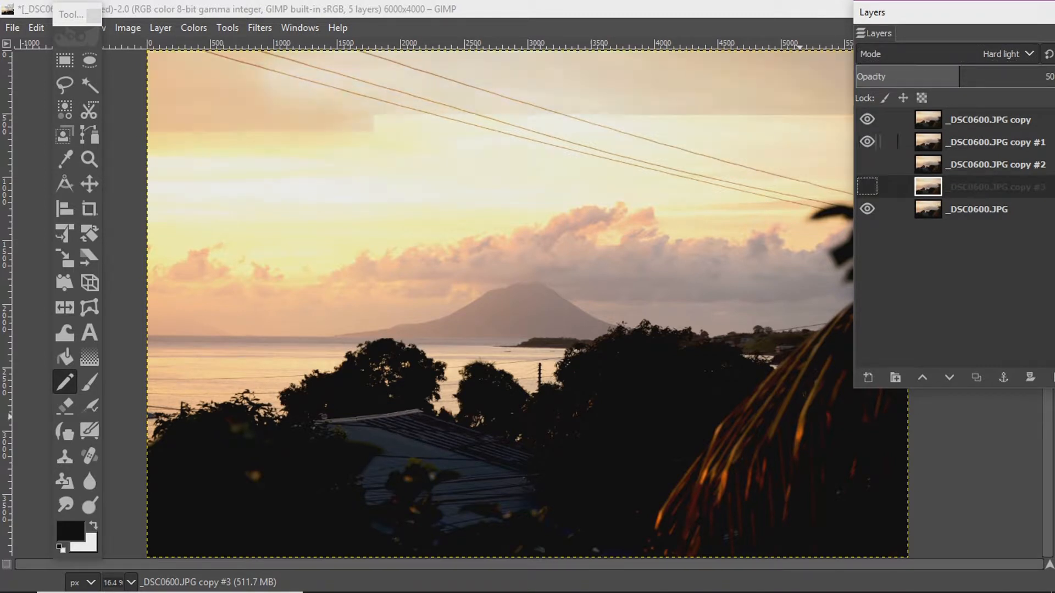
click(867, 142)
click(867, 119)
click(878, 119)
click(878, 142)
click(878, 164)
click(878, 187)
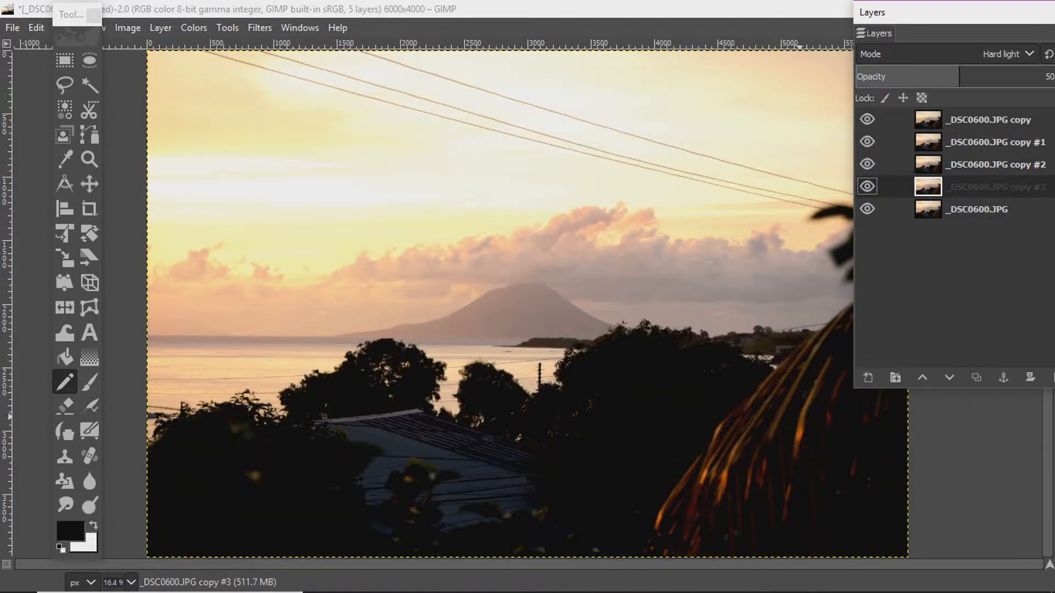
Hide all four duplicate layers to view the original, and turn only the topmost copy and copy #1 back on.
drag(907, 12, 844, 246)
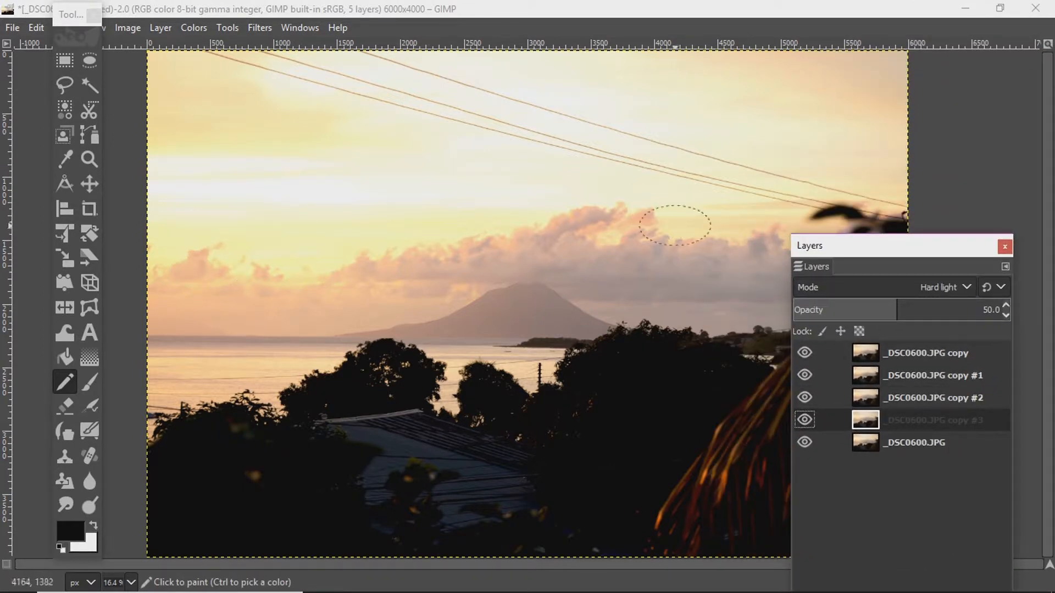
drag(857, 246, 853, 69)
click(802, 220)
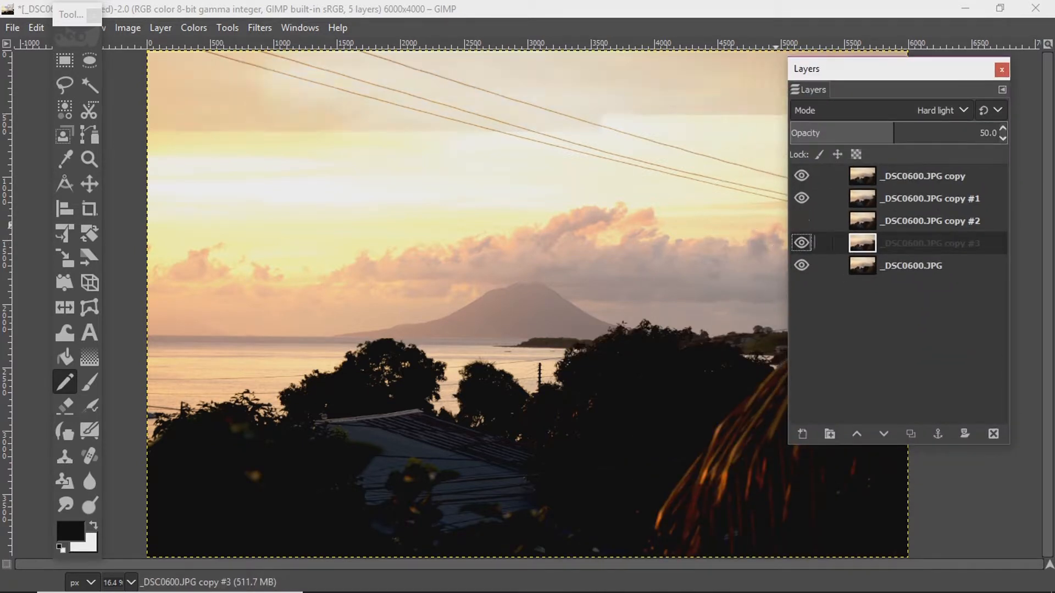
click(802, 243)
click(802, 198)
click(802, 175)
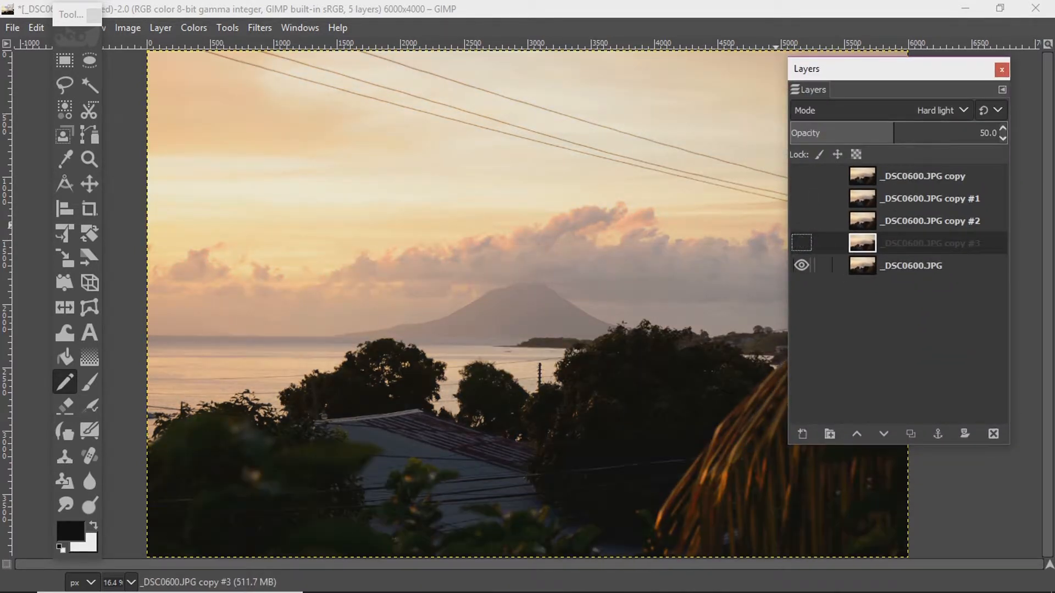
click(802, 176)
click(802, 198)
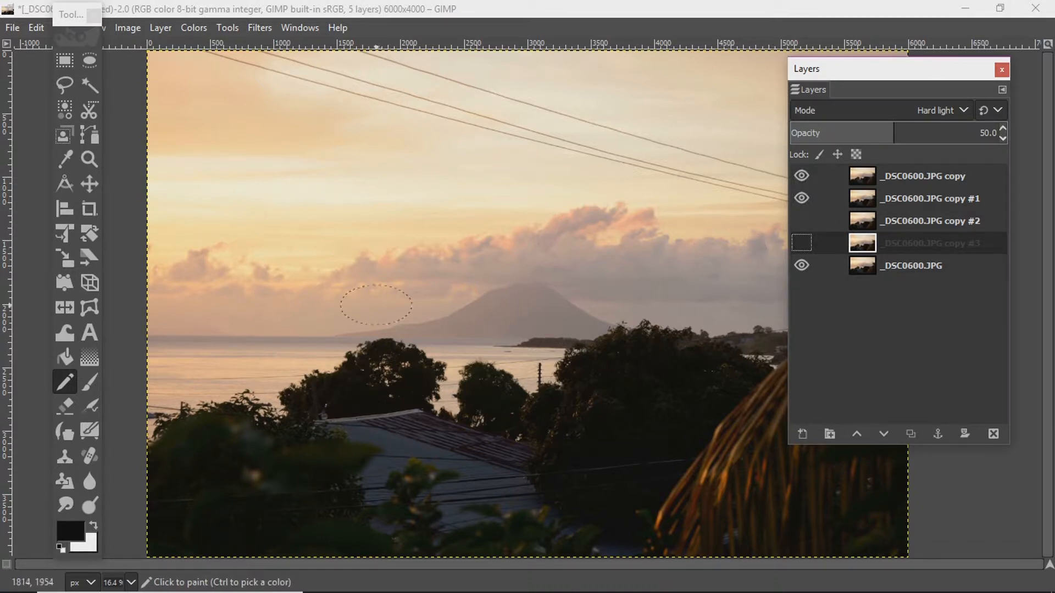
Delete the Grain merge layer, _DSC0600.JPG copy #2.
mouse_move(841, 68)
mouse_down()
mouse_move(807, 230)
mouse_move(872, 117)
mouse_move(872, 212)
mouse_move(842, 102)
mouse_move(852, 69)
mouse_up()
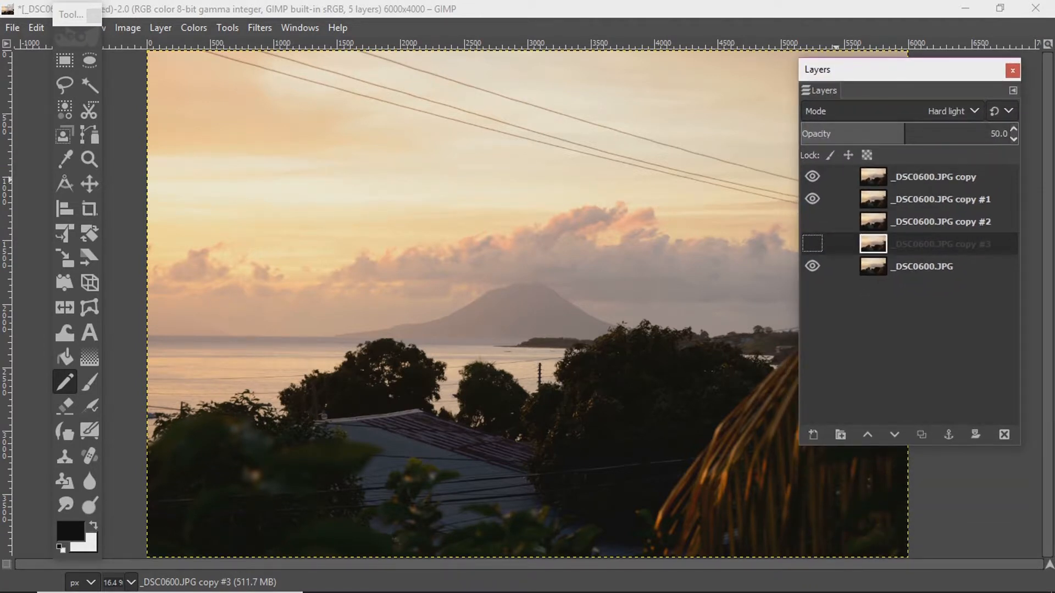
click(940, 222)
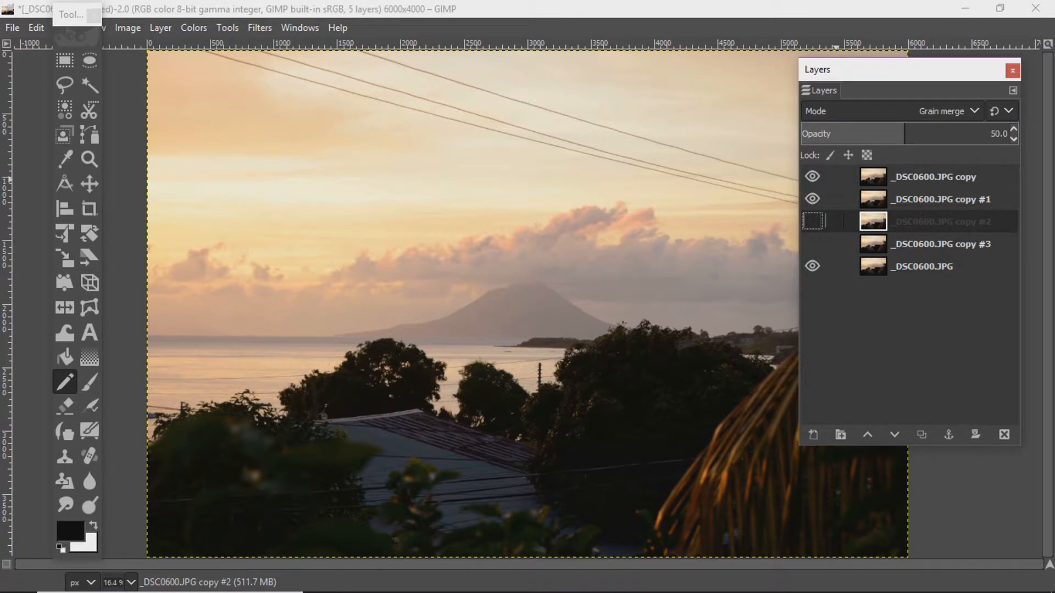
right_click(910, 222)
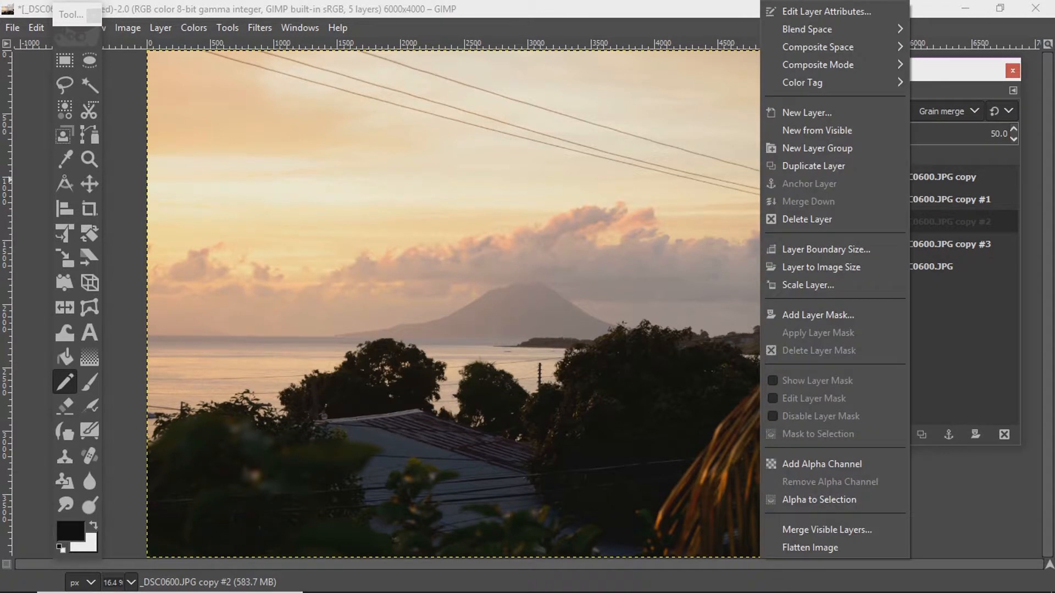
click(806, 219)
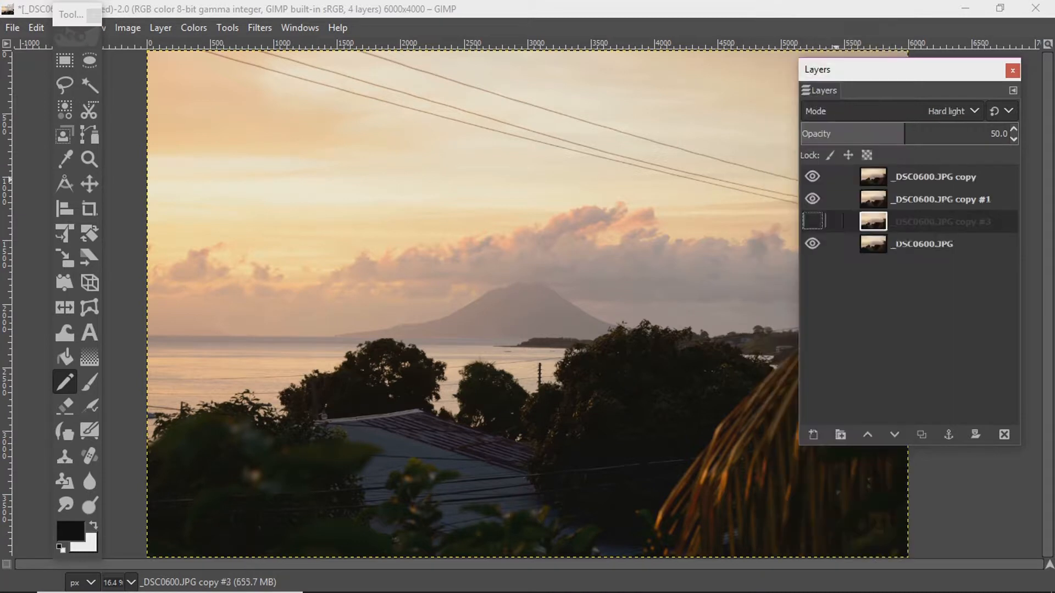
Delete the Hard light layer, _DSC0600.JPG copy #3.
right_click(892, 220)
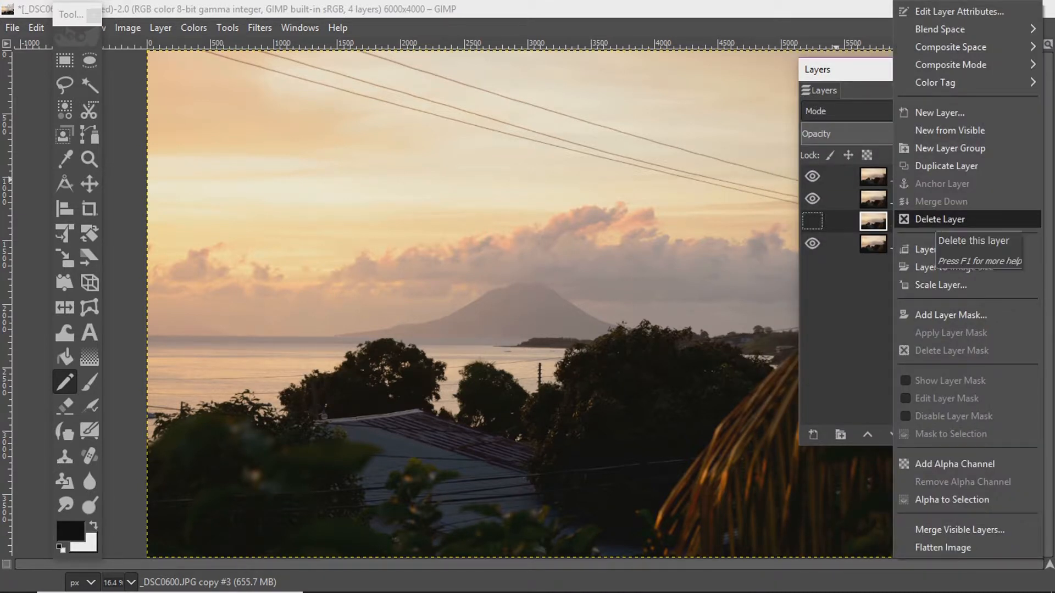
click(834, 221)
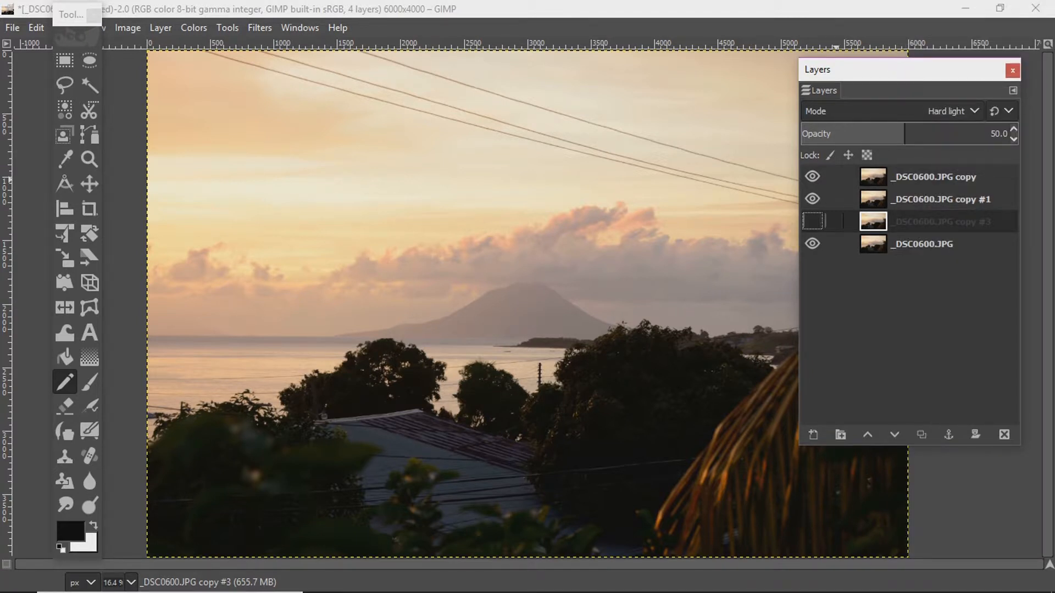
key(Delete)
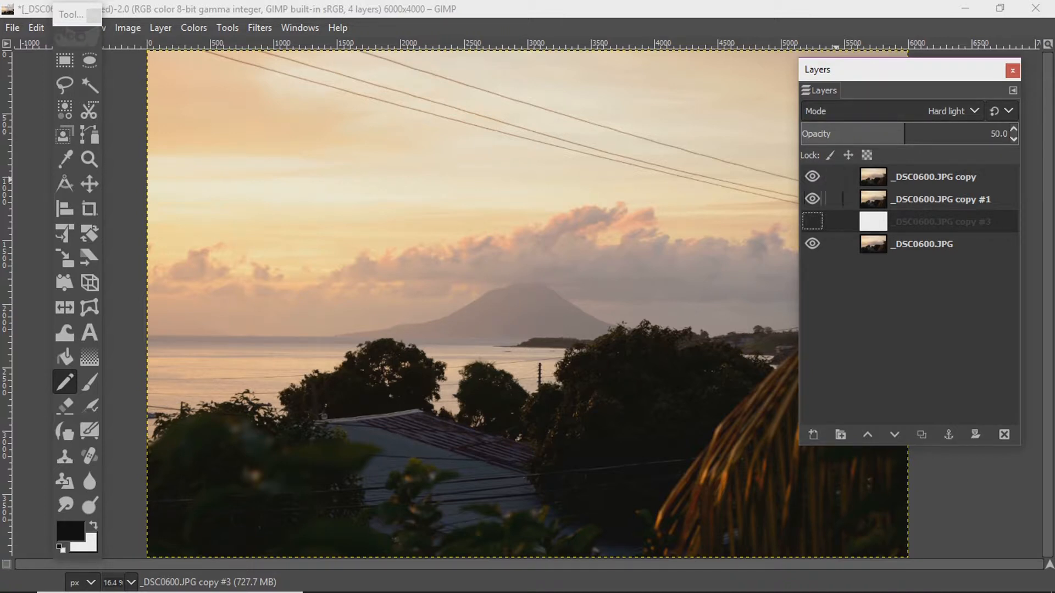
right_click(923, 222)
click(818, 220)
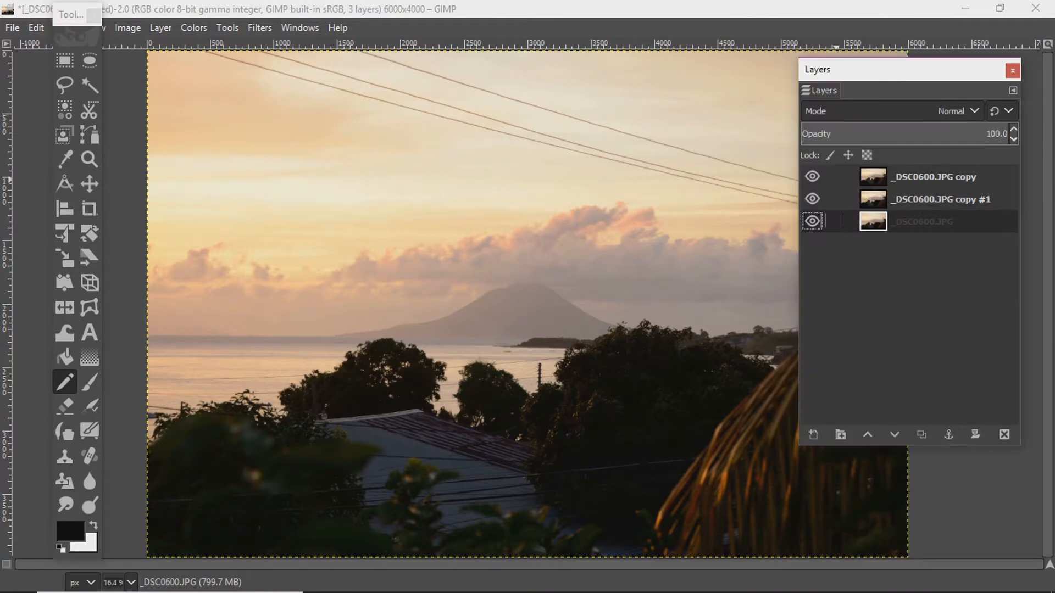
Duplicate the original _DSC0600.JPG layer, turn on the link for the original, and make the original the active layer.
right_click(905, 222)
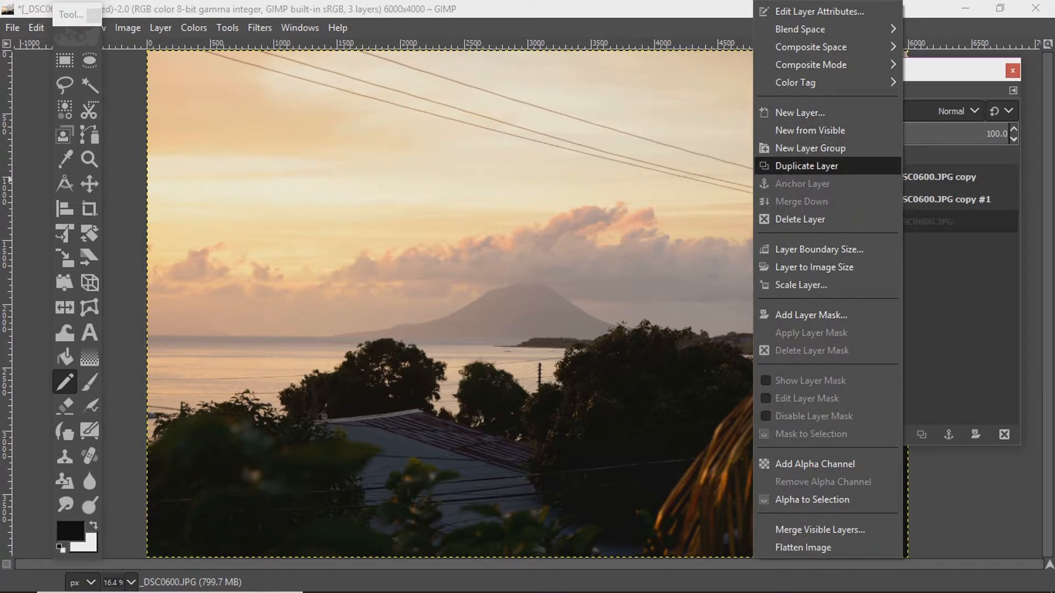
click(806, 166)
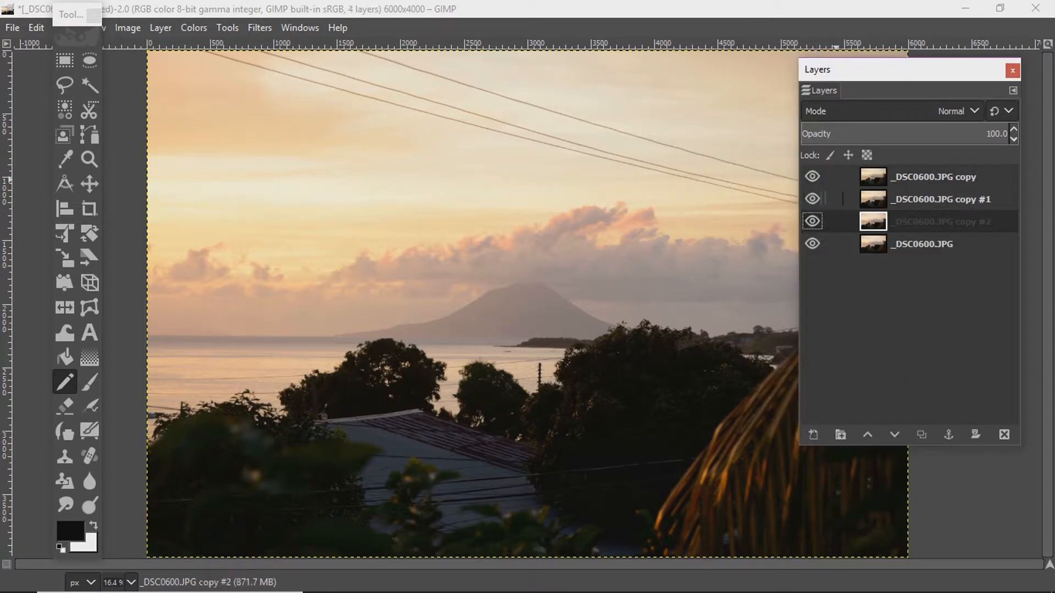
click(934, 199)
click(933, 177)
click(934, 200)
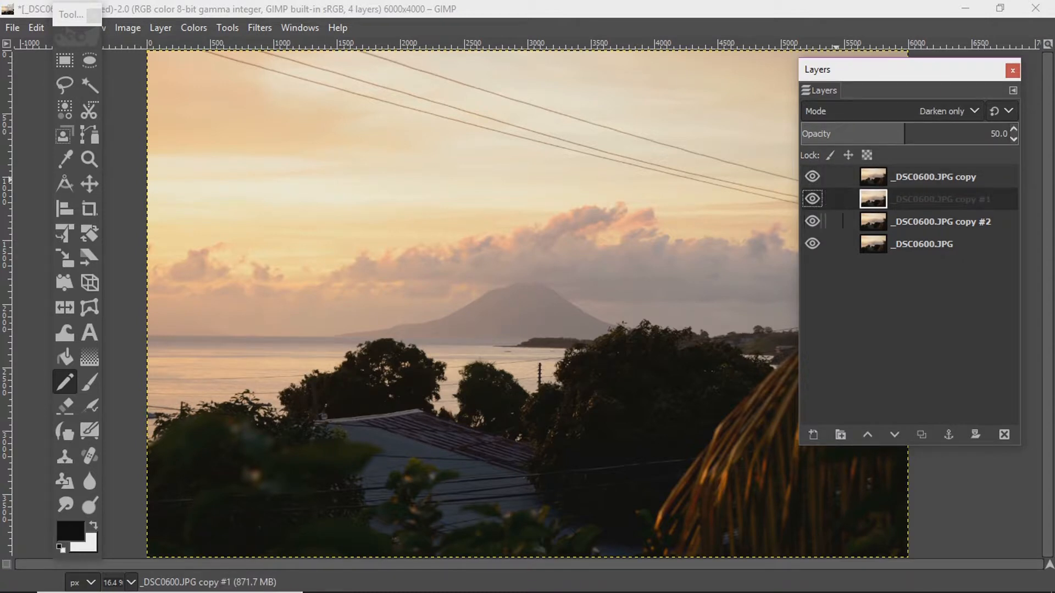
click(934, 222)
click(834, 244)
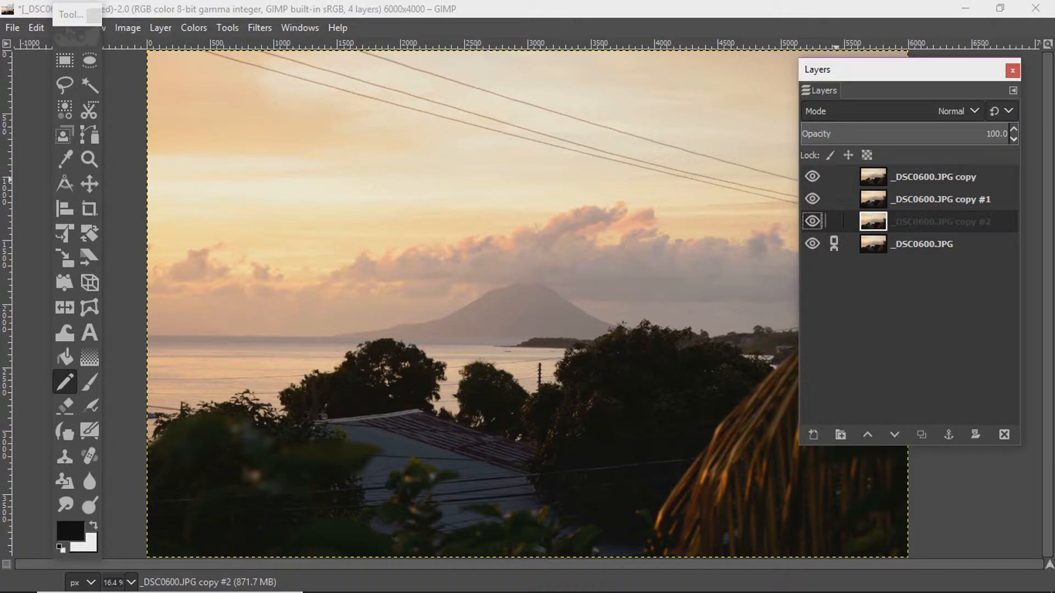
click(923, 244)
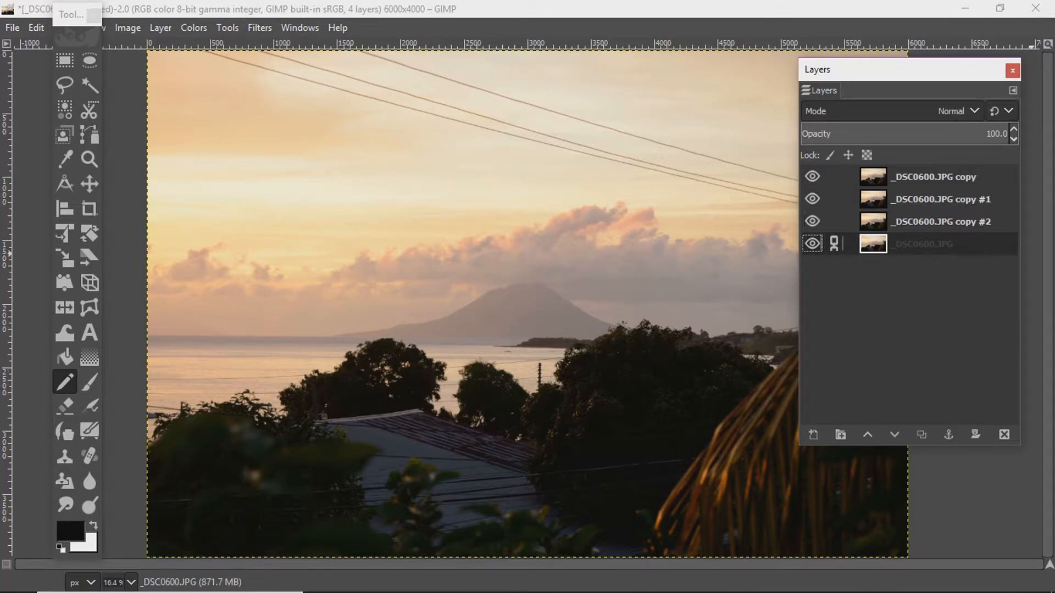
Activate the Dodge/Burn tool, open its options, and arrange the floating windows to free more of the photo.
drag(906, 69, 958, 17)
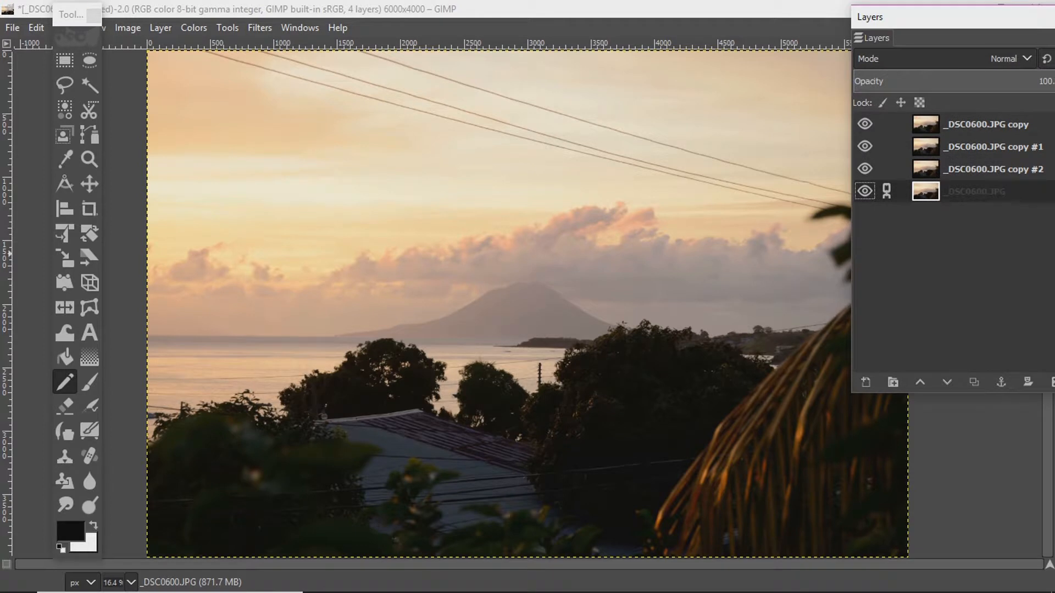
drag(74, 14, 63, 12)
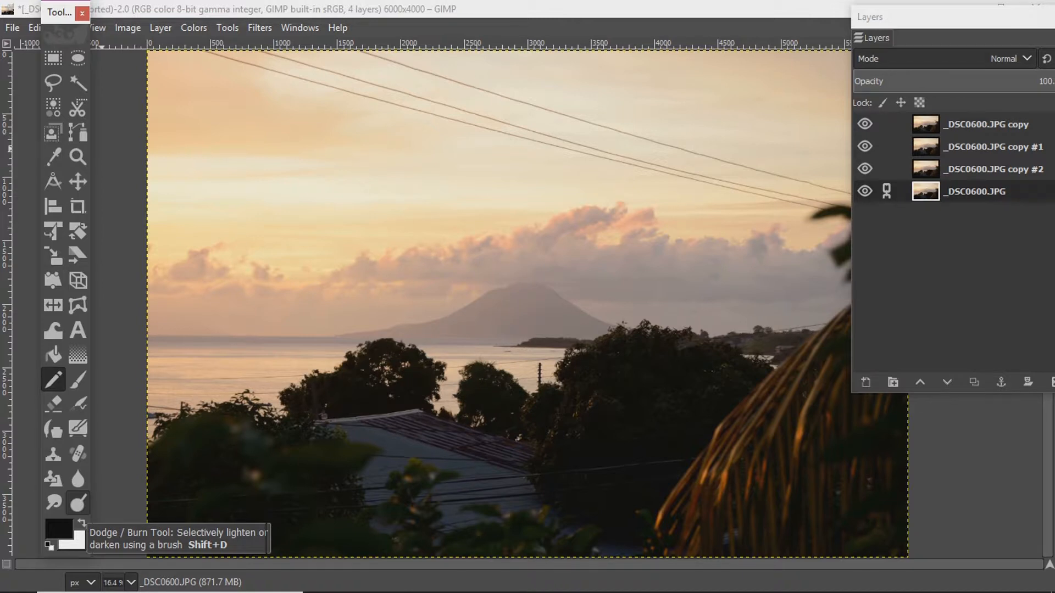
double_click(77, 503)
mouse_move(82, 389)
mouse_down()
mouse_move(67, 113)
mouse_move(105, 67)
mouse_up()
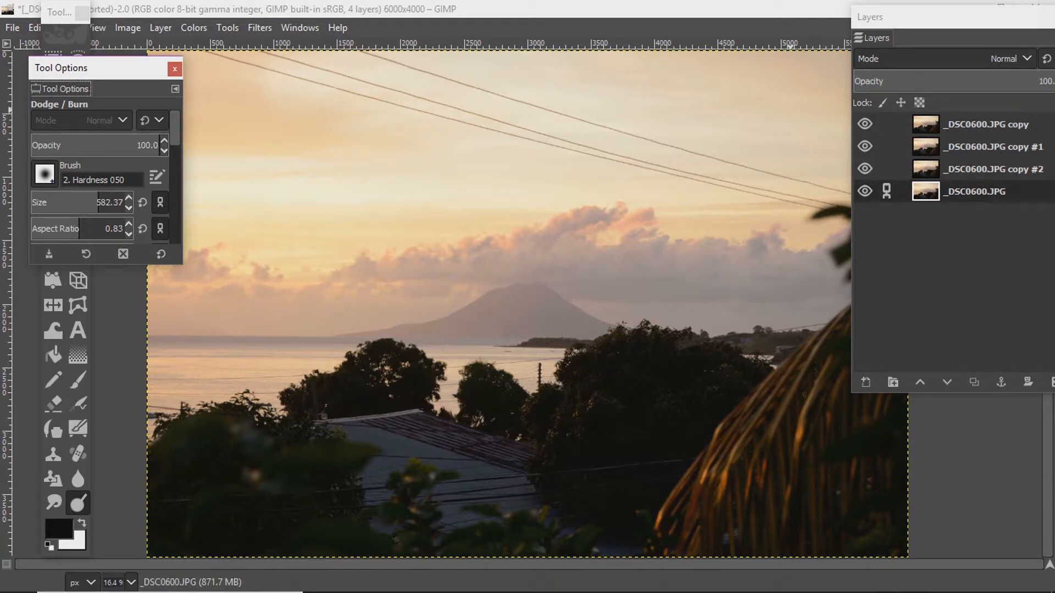
drag(936, 17, 908, 14)
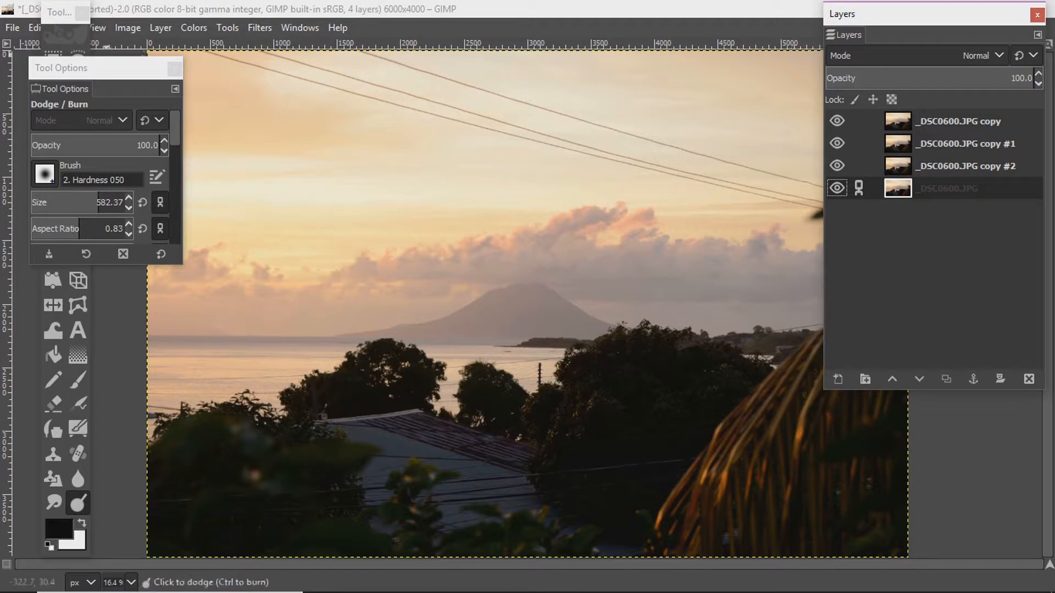
drag(99, 67, 94, 31)
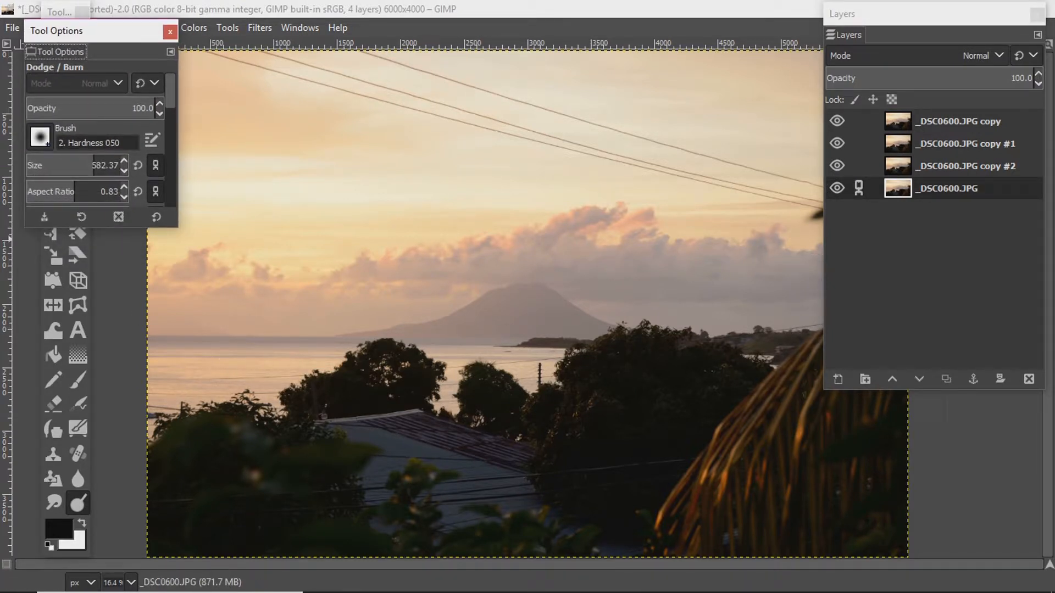
scroll(96, 137, down, 5)
scroll(96, 138, down, 4)
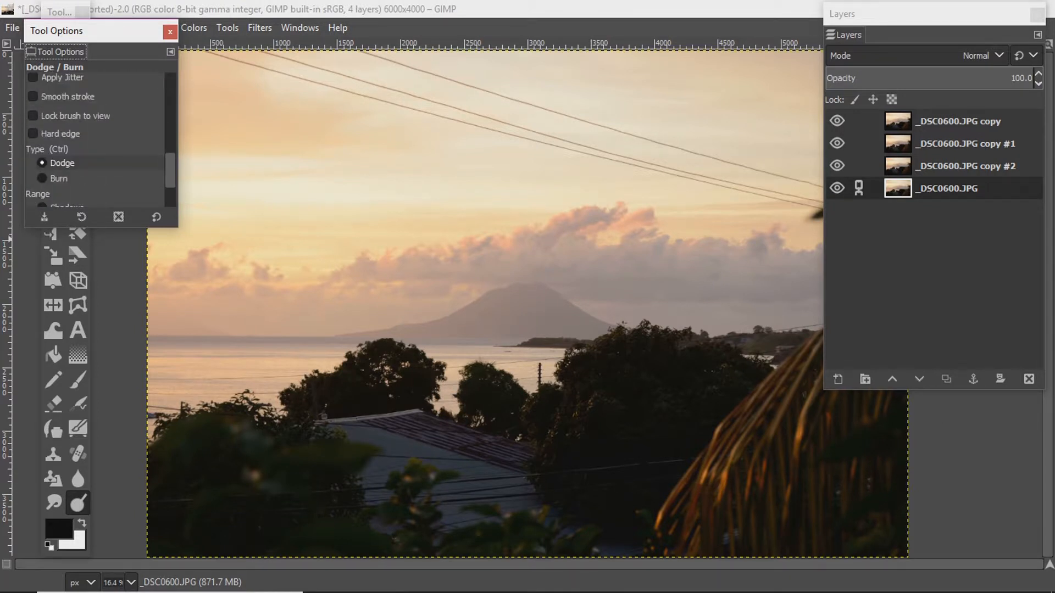
scroll(97, 137, up, 5)
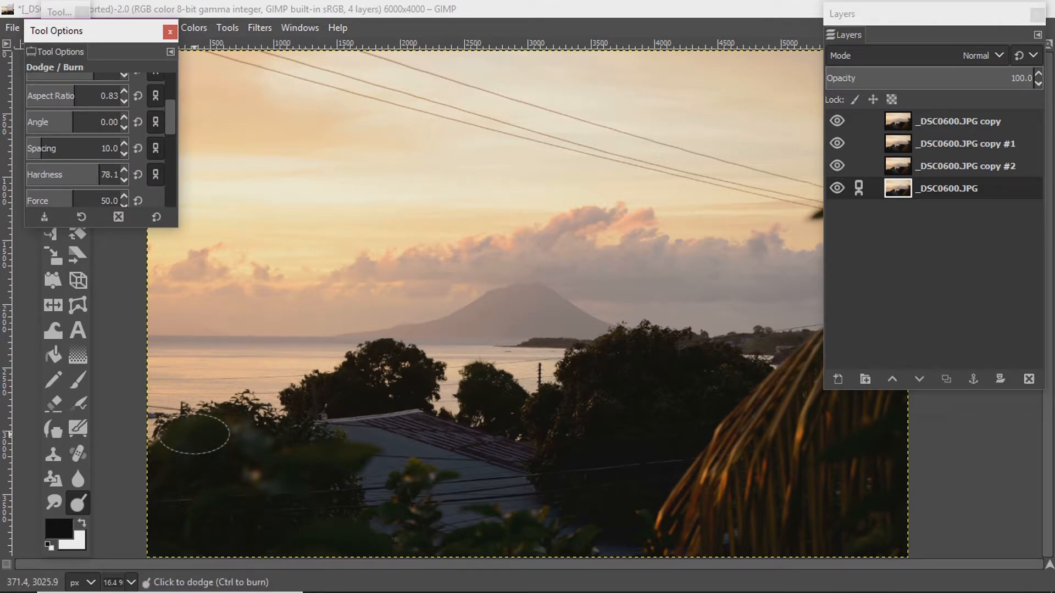
Dodge the dark foliage in the photo's lower-left corner on the duplicate layer _DSC0600.JPG copy #2.
mouse_move(194, 435)
mouse_down()
mouse_move(201, 463)
mouse_move(305, 524)
mouse_move(231, 519)
mouse_move(227, 478)
mouse_up()
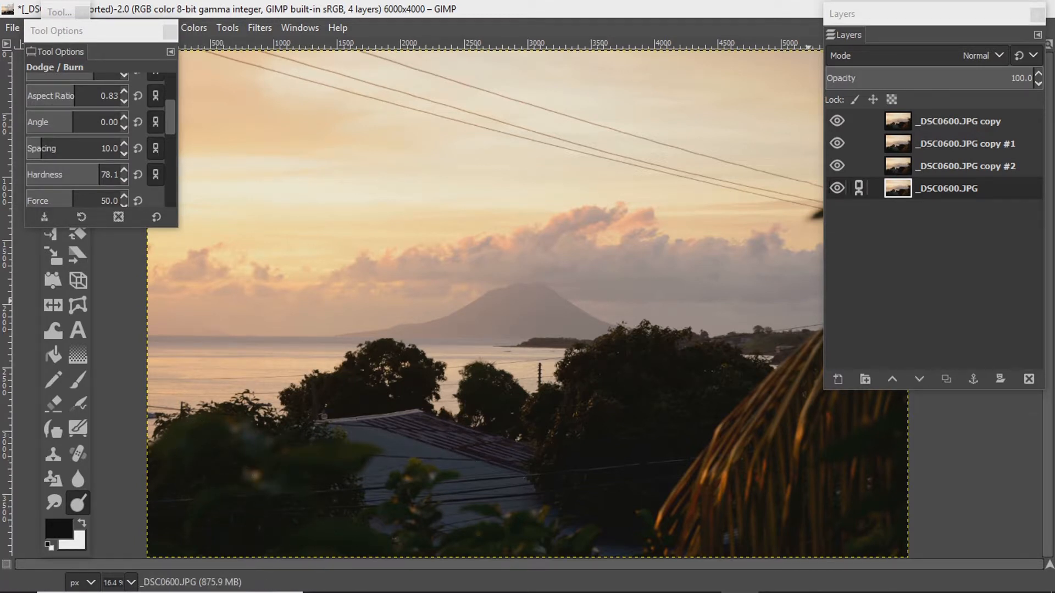
click(945, 166)
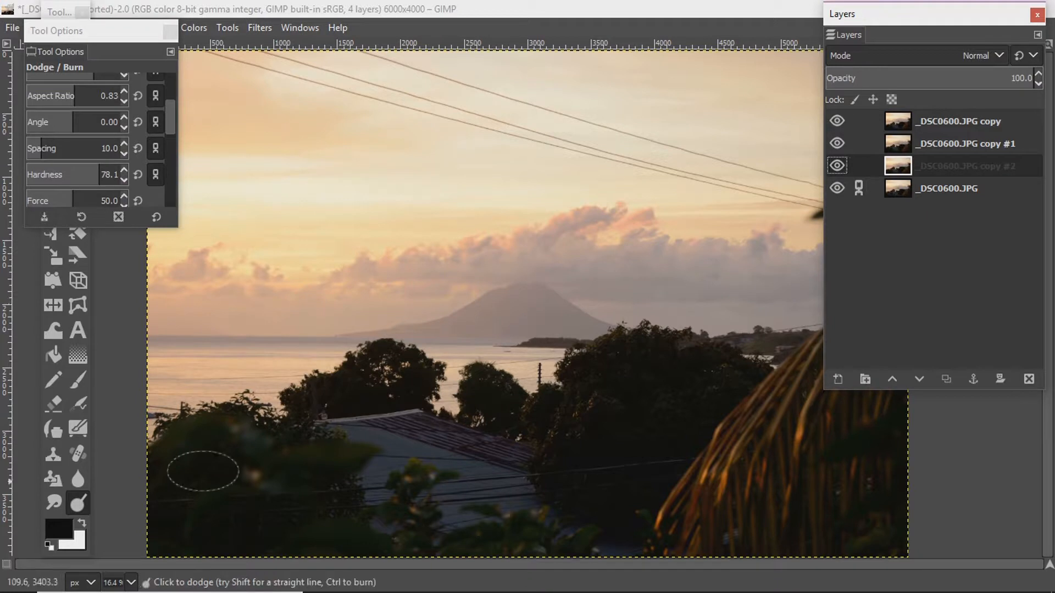
mouse_move(190, 442)
mouse_down()
mouse_move(214, 496)
mouse_move(260, 518)
mouse_move(353, 539)
mouse_move(302, 543)
mouse_move(168, 519)
mouse_move(161, 492)
mouse_move(173, 461)
mouse_move(196, 445)
mouse_move(277, 440)
mouse_move(331, 461)
mouse_move(281, 482)
mouse_move(260, 477)
mouse_move(313, 468)
mouse_move(225, 445)
mouse_move(188, 491)
mouse_move(206, 529)
mouse_move(417, 508)
mouse_move(480, 520)
mouse_move(297, 484)
mouse_move(309, 467)
mouse_move(402, 443)
mouse_up()
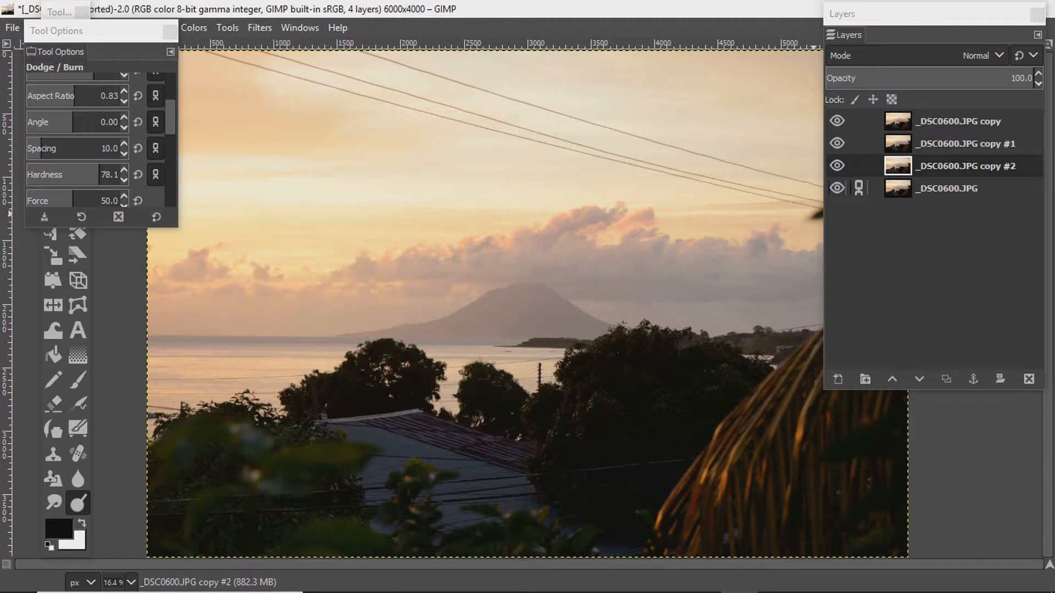
Move the Layers window off the thatched roof, dodge the large tree on the original layer, and reselect copy #2.
click(946, 188)
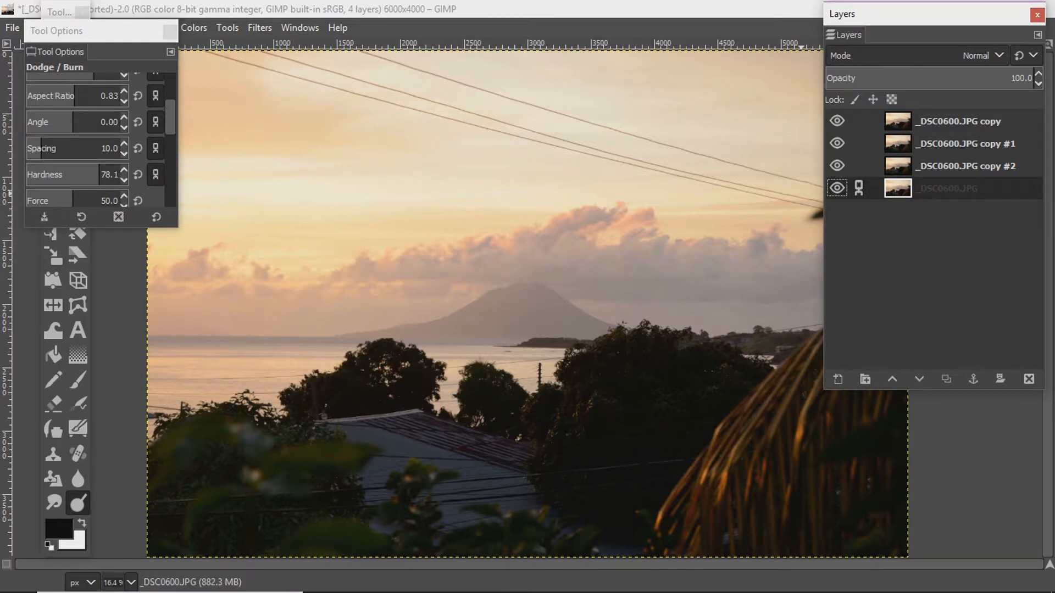
mouse_move(912, 13)
mouse_down()
mouse_move(920, 214)
mouse_move(950, 131)
mouse_up()
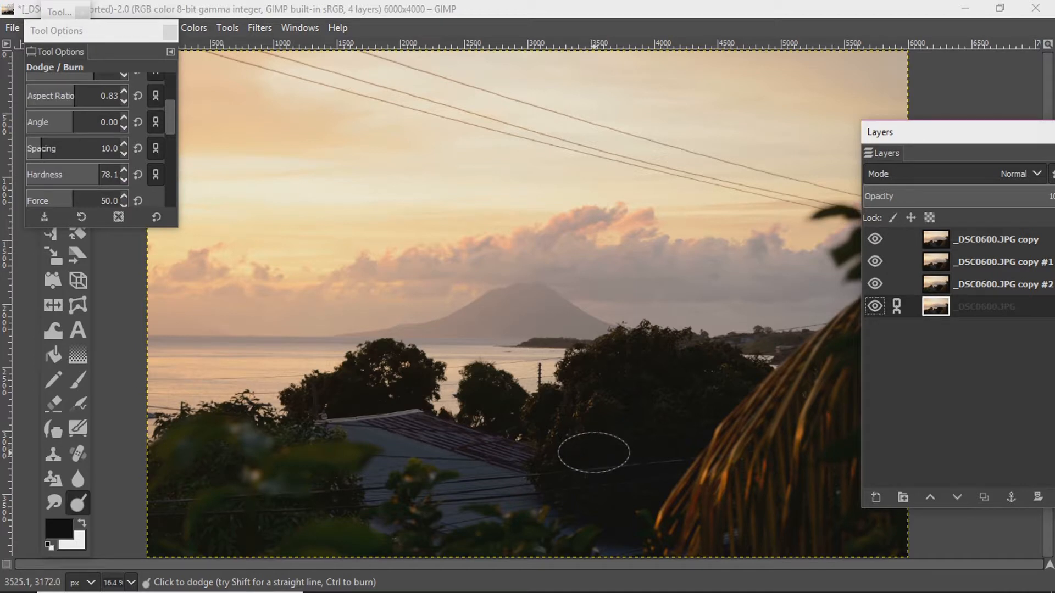
drag(593, 451, 662, 443)
click(995, 284)
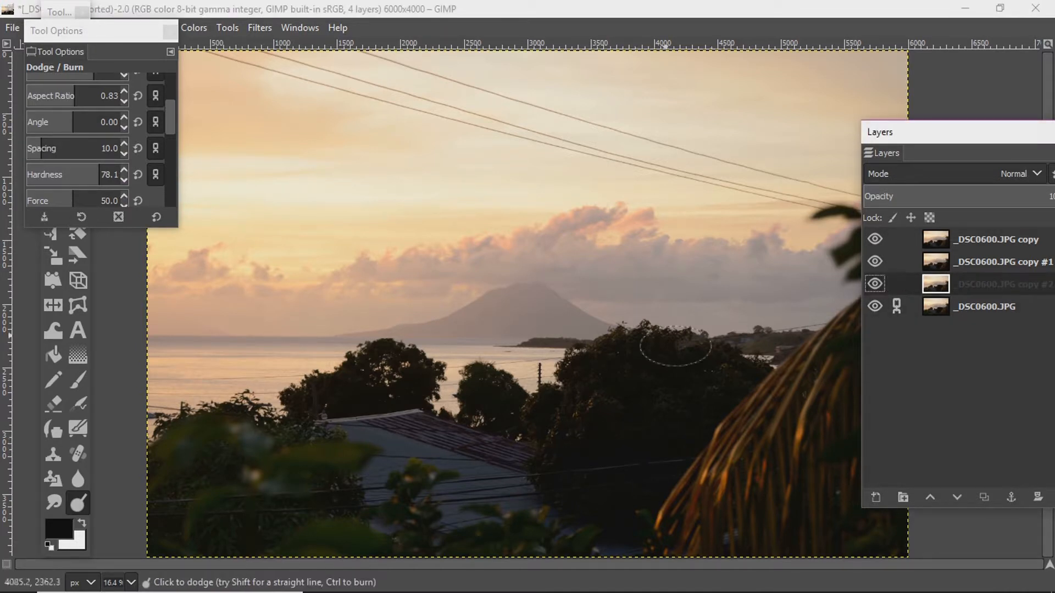
Try dodging the large dark tree and the shadows below it on copy #2, and undo the strokes.
mouse_move(616, 443)
mouse_down()
mouse_move(664, 433)
mouse_move(617, 444)
mouse_move(663, 429)
mouse_move(678, 391)
mouse_move(631, 377)
mouse_move(610, 404)
mouse_move(639, 374)
mouse_move(704, 358)
mouse_move(723, 377)
mouse_move(641, 359)
mouse_move(612, 367)
mouse_move(586, 381)
mouse_move(582, 426)
mouse_move(568, 435)
mouse_move(549, 424)
mouse_move(550, 404)
mouse_move(572, 397)
mouse_up()
mouse_move(486, 471)
mouse_down()
mouse_move(584, 500)
mouse_move(624, 527)
mouse_move(621, 502)
mouse_move(653, 494)
mouse_move(624, 504)
mouse_move(628, 524)
mouse_move(714, 404)
mouse_move(686, 504)
mouse_up()
key(ctrl+z)
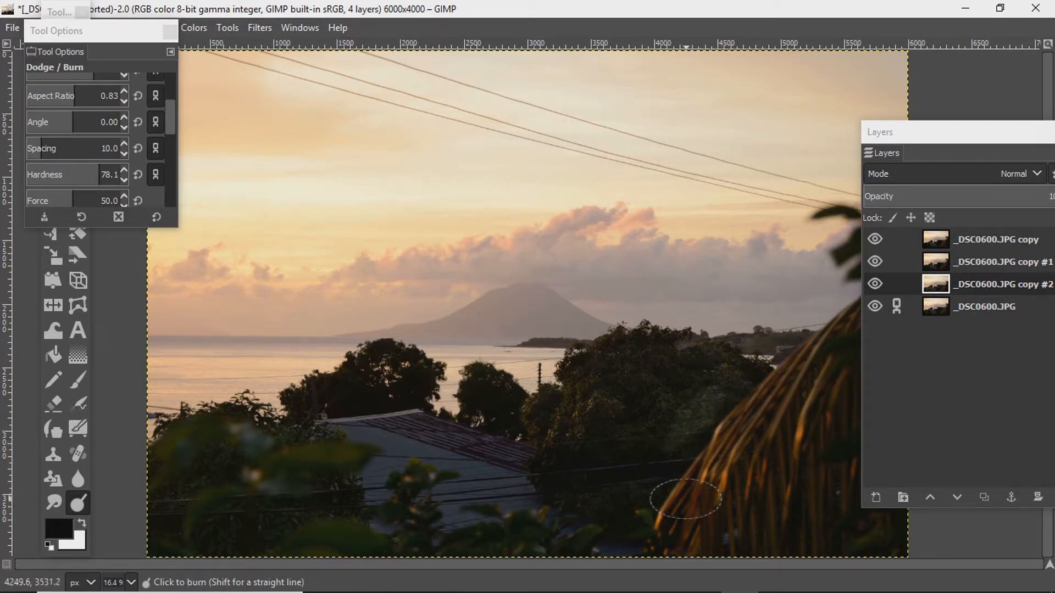
mouse_move(660, 399)
mouse_down()
mouse_move(719, 432)
mouse_move(694, 420)
mouse_move(674, 433)
mouse_move(663, 529)
mouse_move(642, 531)
mouse_move(673, 506)
mouse_up()
key(ctrl+z)
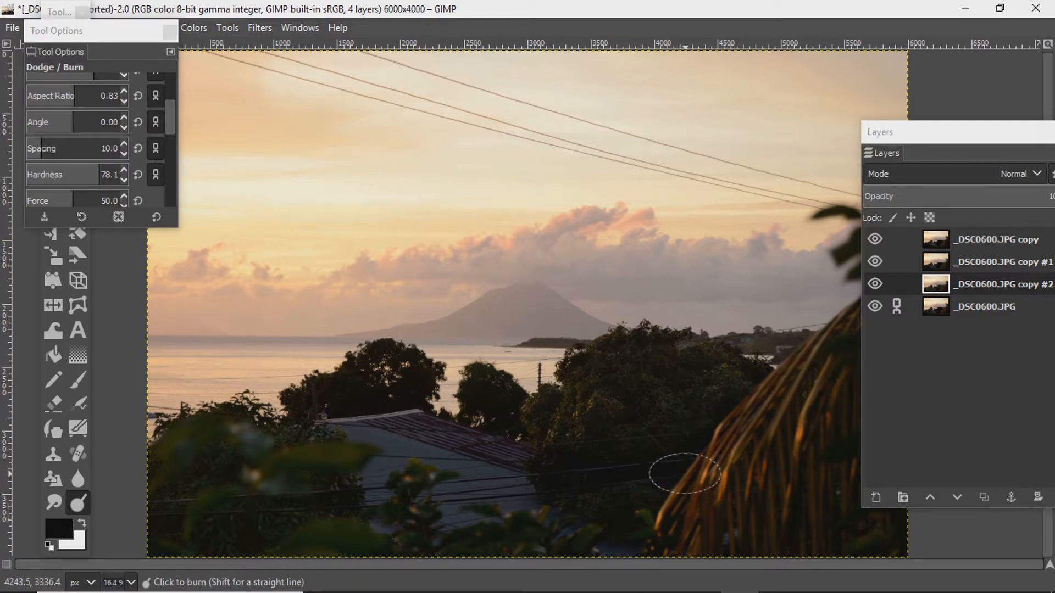
key(ctrl+z)
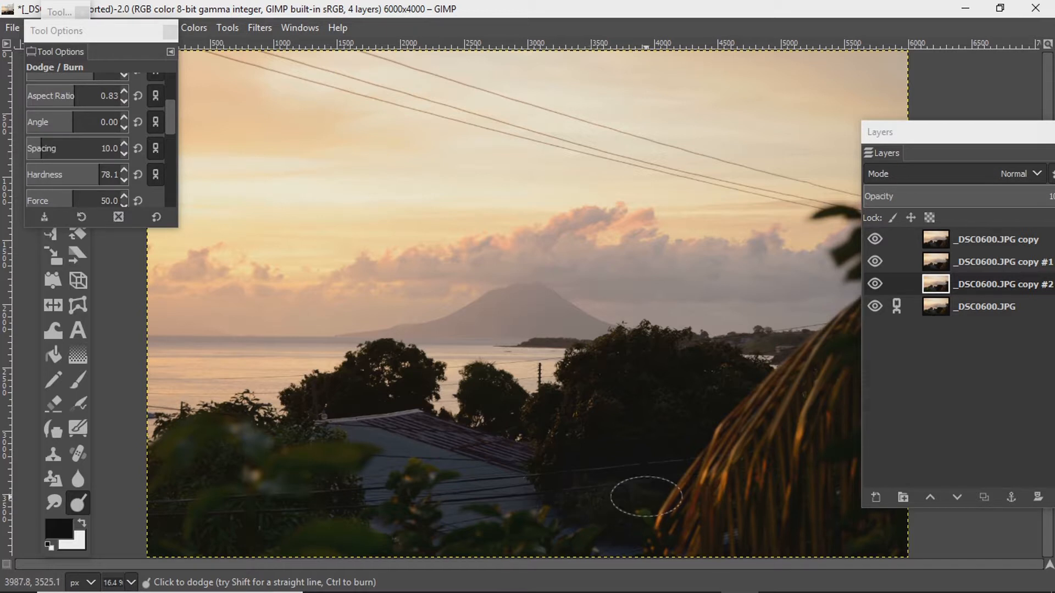
Dodge the dark trees around the house, and the leaves and thatched roof along the photo's right edge, on copy #2.
mouse_move(694, 429)
mouse_down()
mouse_move(737, 375)
mouse_move(689, 403)
mouse_move(658, 457)
mouse_up()
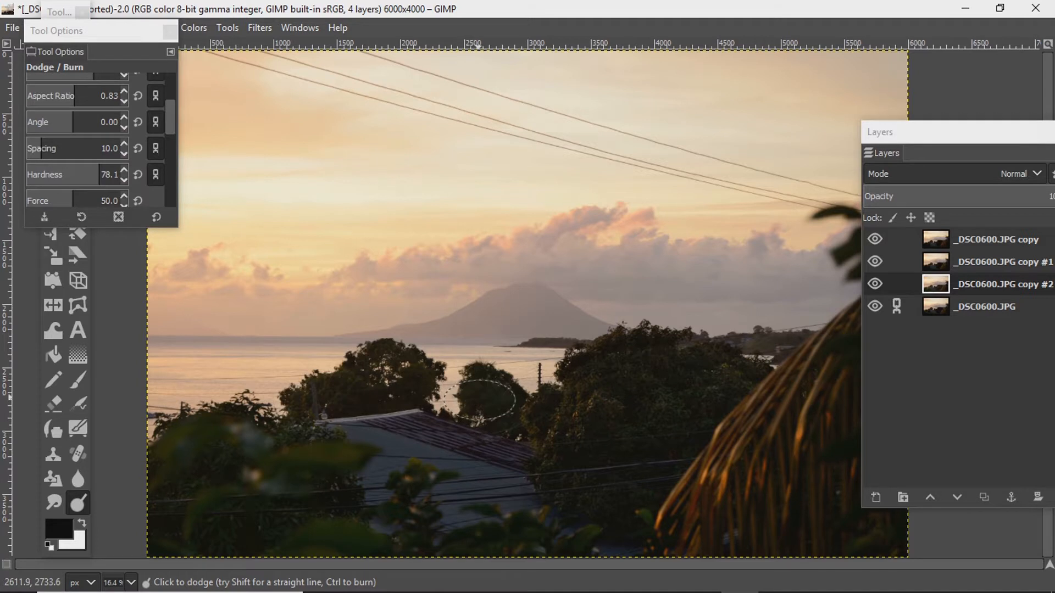
drag(907, 131, 314, 65)
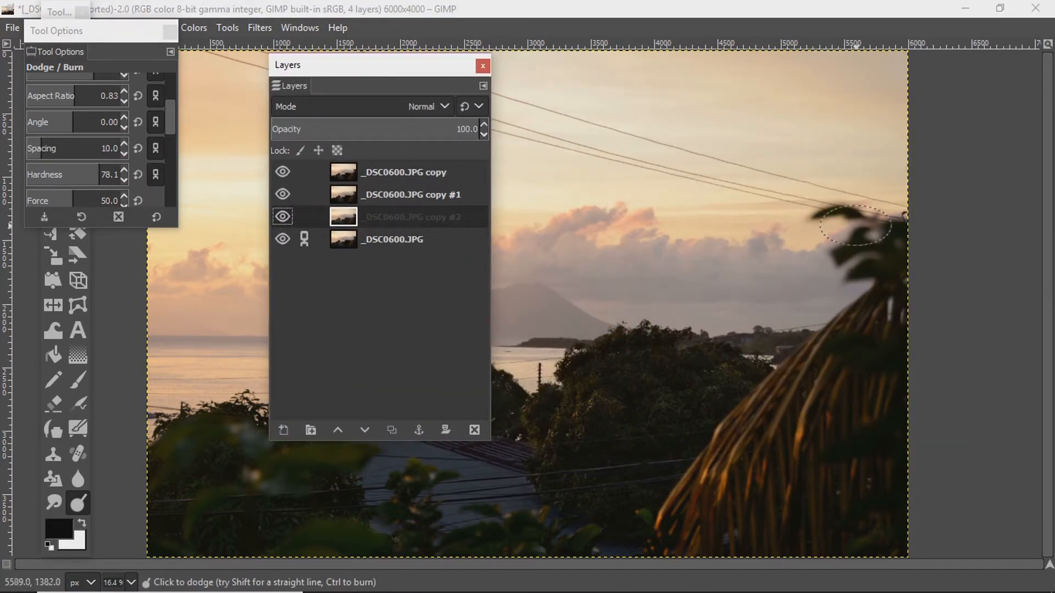
drag(883, 240, 900, 403)
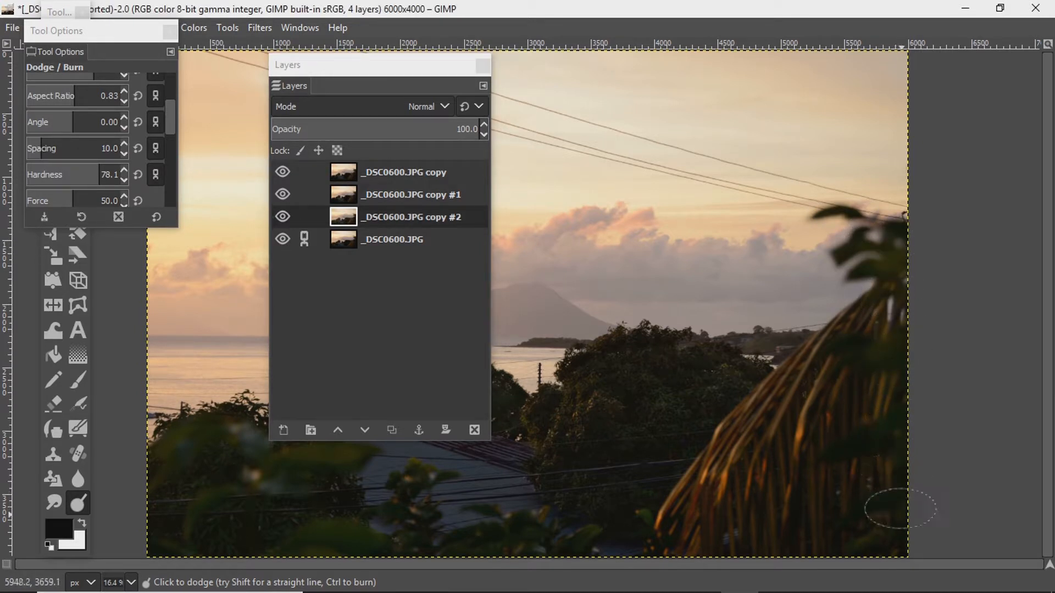
mouse_move(895, 542)
mouse_down()
mouse_move(868, 482)
mouse_move(864, 405)
mouse_move(829, 490)
mouse_move(776, 530)
mouse_move(718, 537)
mouse_move(709, 523)
mouse_move(749, 452)
mouse_move(722, 506)
mouse_move(780, 445)
mouse_move(813, 428)
mouse_move(791, 484)
mouse_move(755, 494)
mouse_move(879, 335)
mouse_move(881, 267)
mouse_move(854, 219)
mouse_move(834, 230)
mouse_up()
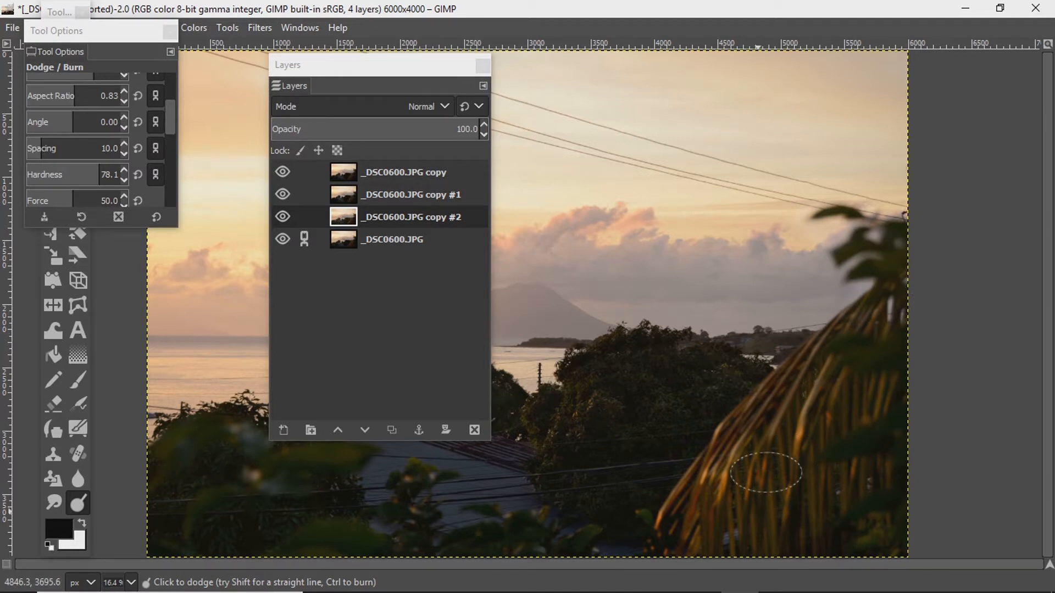
Move the Layers window back over the photo's right side, set the brush aspect ratio to 1.13, and switch the type to Burn.
mouse_move(417, 54)
mouse_down()
mouse_move(417, 67)
mouse_move(417, 54)
mouse_up()
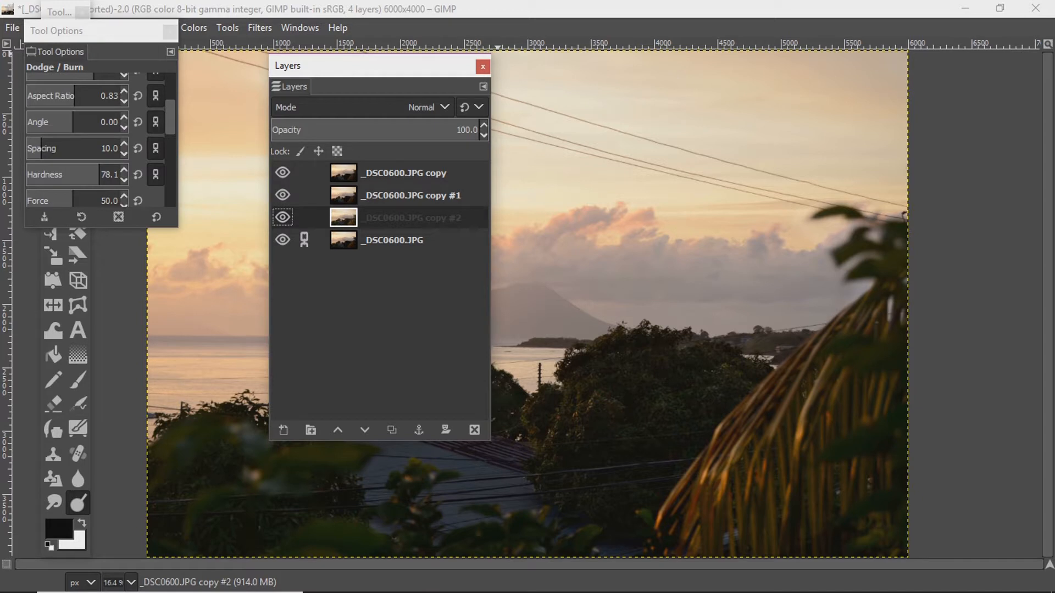
drag(385, 66, 931, 57)
scroll(78, 96, up, 2)
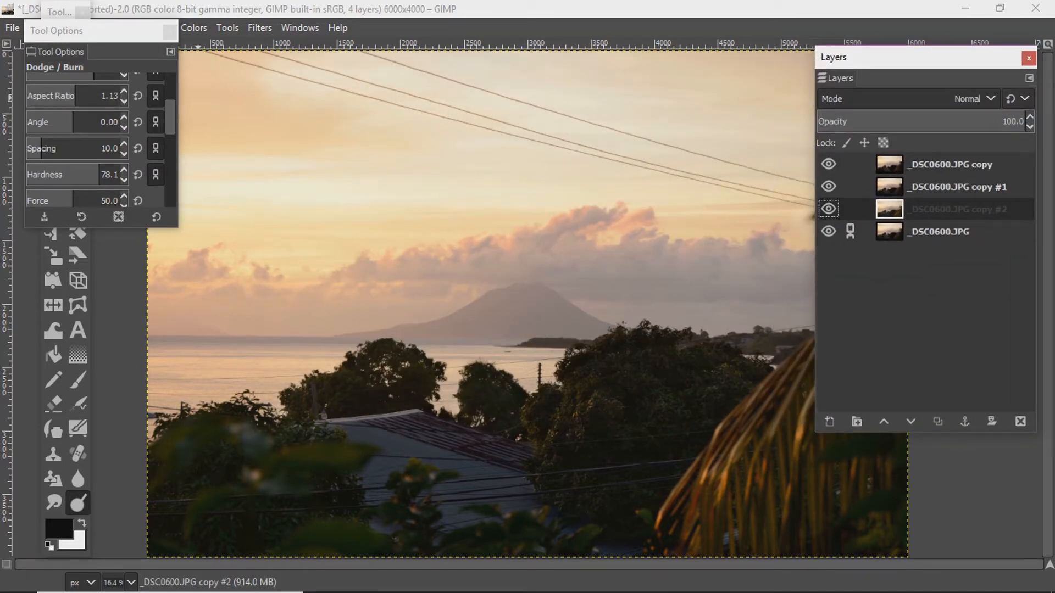
scroll(101, 137, down, 3)
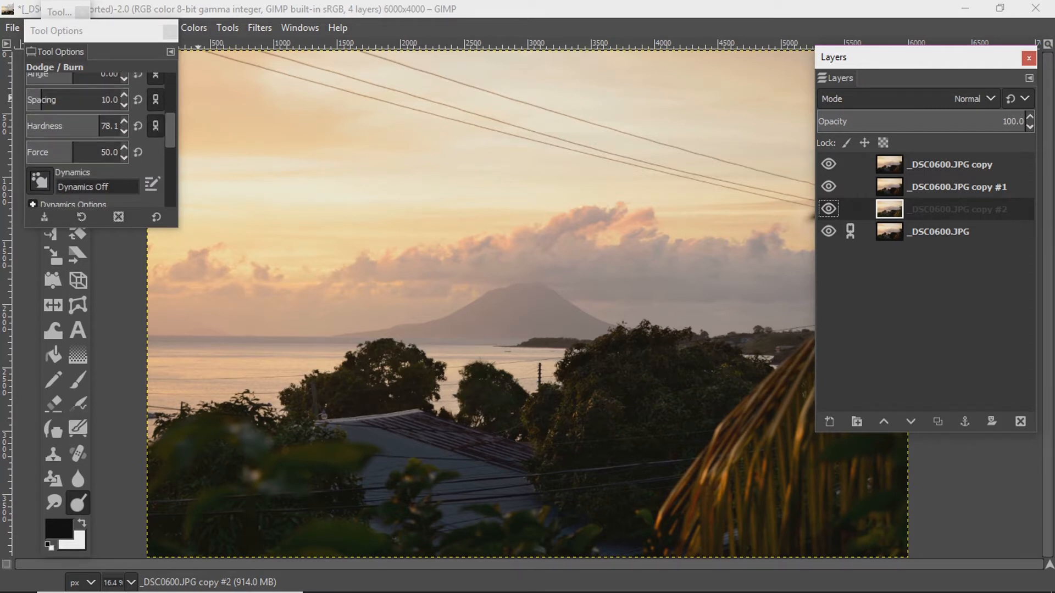
scroll(97, 138, down, 5)
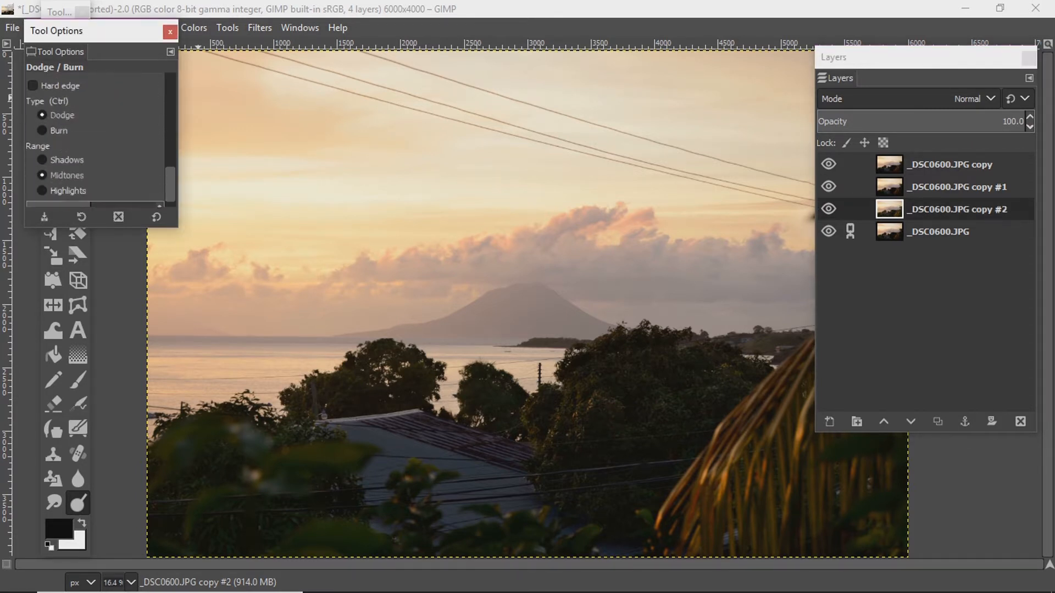
click(58, 147)
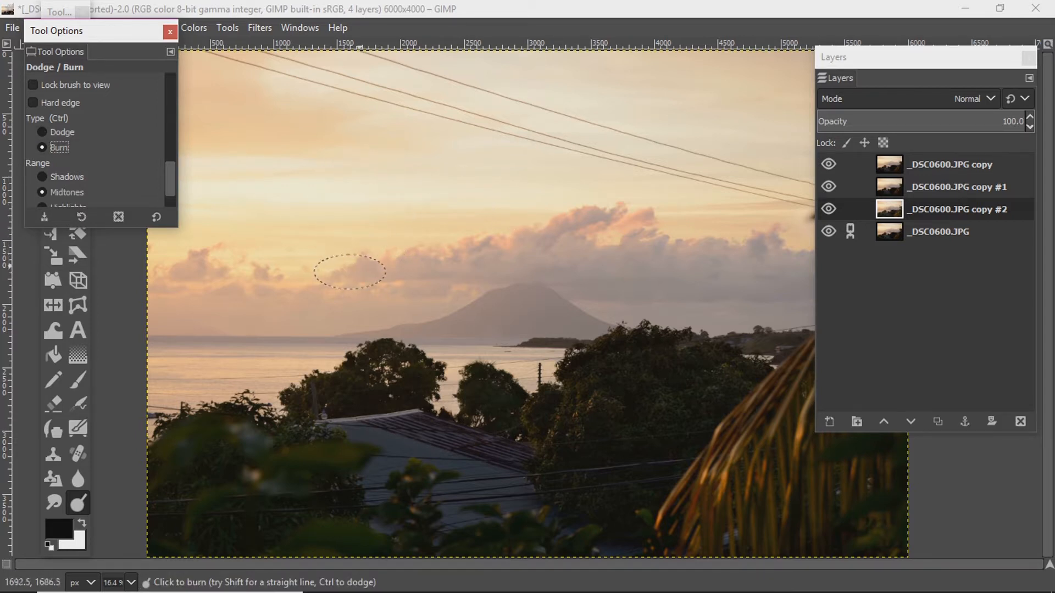
Burn the midtones of the cloud bank above and beside the volcano on copy #2.
drag(343, 268, 418, 240)
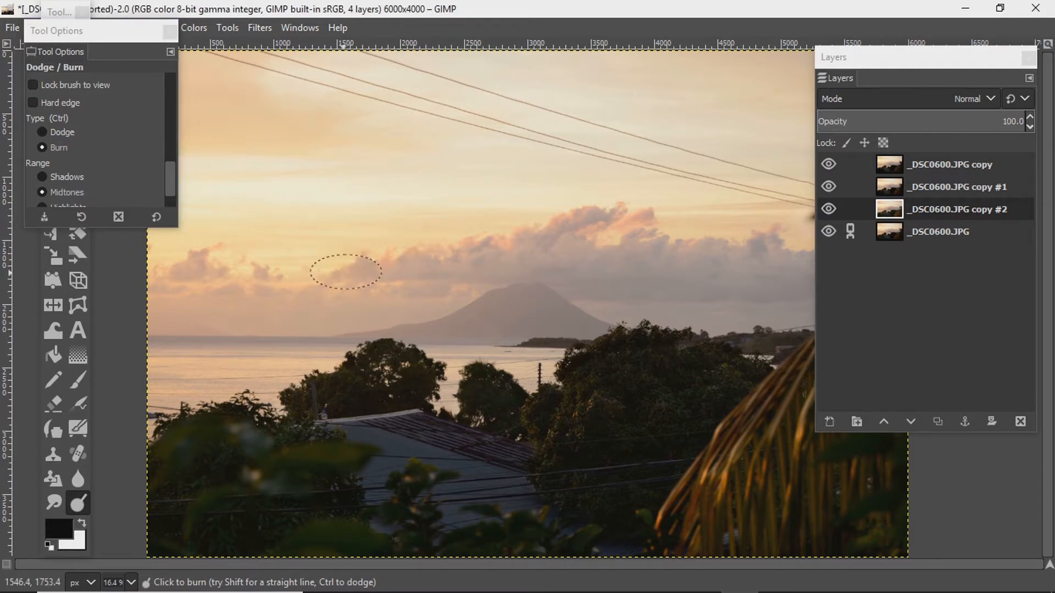
mouse_move(501, 239)
mouse_down()
mouse_move(638, 212)
mouse_move(650, 215)
mouse_move(535, 226)
mouse_move(472, 251)
mouse_move(644, 213)
mouse_move(662, 228)
mouse_move(784, 251)
mouse_move(730, 235)
mouse_move(649, 235)
mouse_move(632, 228)
mouse_move(636, 219)
mouse_move(587, 212)
mouse_up()
mouse_move(453, 234)
mouse_down()
mouse_move(269, 271)
mouse_move(223, 247)
mouse_move(183, 276)
mouse_up()
mouse_move(331, 279)
mouse_down()
mouse_move(342, 275)
mouse_move(207, 243)
mouse_move(176, 270)
mouse_move(249, 289)
mouse_up()
key(ctrl)
key(ctrl)
key(ctrl)
key(ctrl)
Move the Layers and Tool Options windows clear of the sky and burn the whole cloud band further across the horizon.
scroll(96, 137, up, 5)
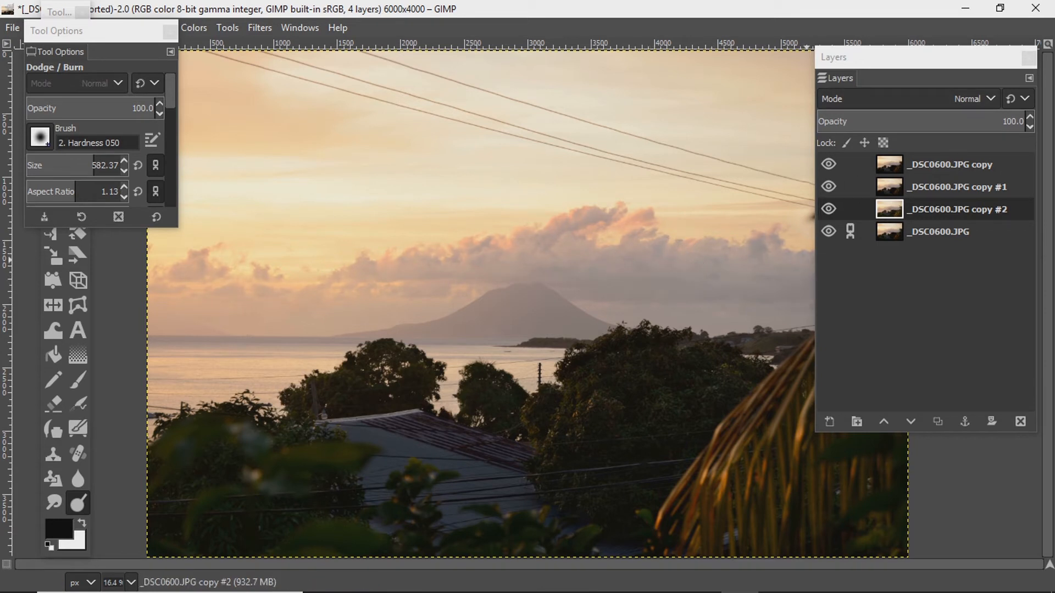
drag(934, 57, 947, 349)
drag(66, 31, 72, 397)
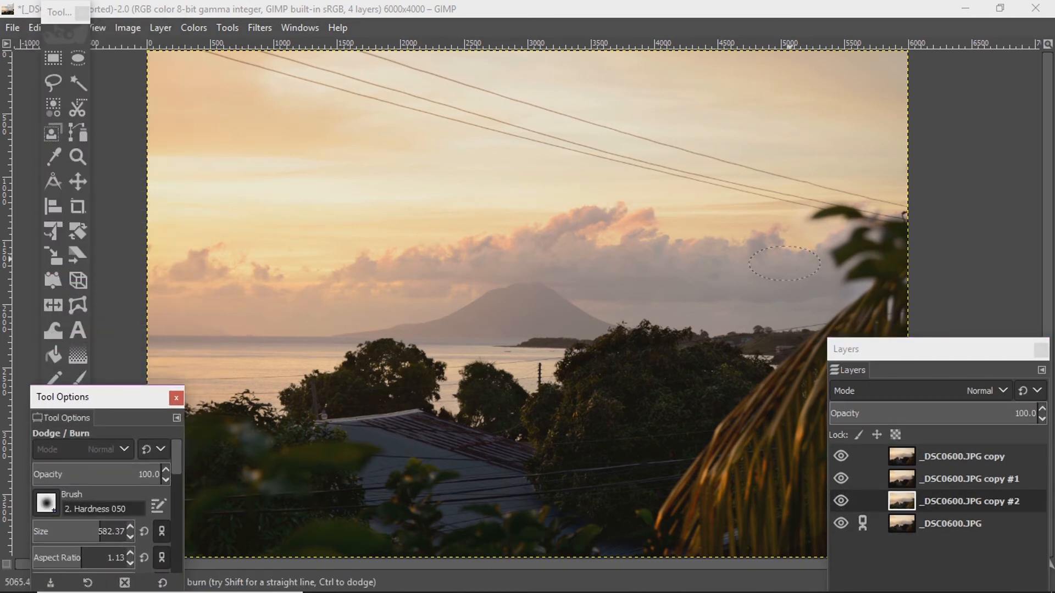
mouse_move(790, 250)
mouse_down()
mouse_move(766, 273)
mouse_move(793, 297)
mouse_move(764, 297)
mouse_move(722, 274)
mouse_move(742, 241)
mouse_move(549, 213)
mouse_move(584, 208)
mouse_move(674, 243)
mouse_move(659, 256)
mouse_move(496, 245)
mouse_up()
mouse_move(409, 261)
mouse_down()
mouse_move(388, 267)
mouse_move(436, 280)
mouse_move(291, 276)
mouse_up()
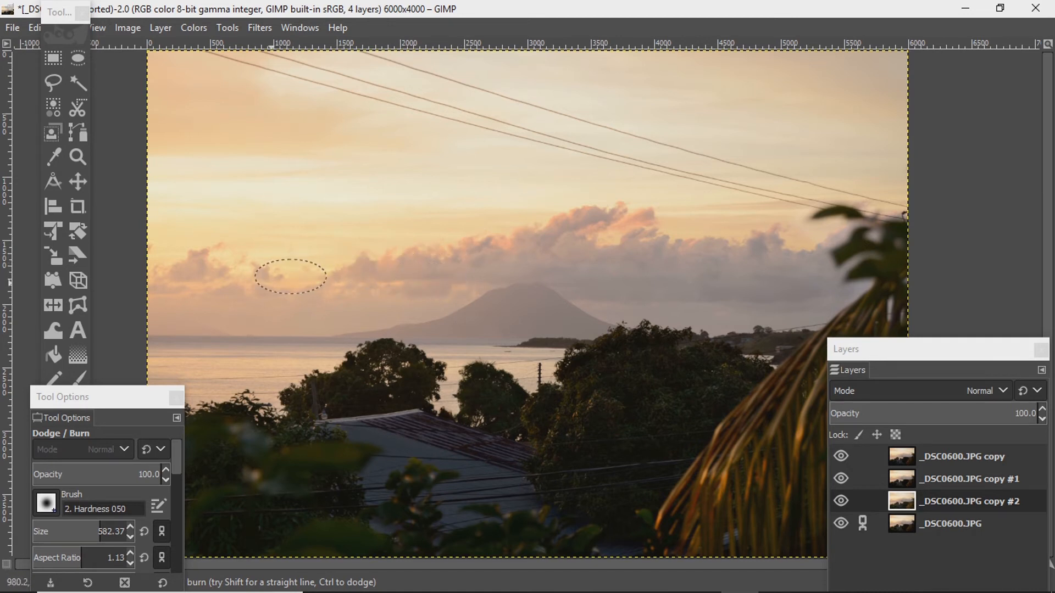
mouse_move(179, 277)
mouse_down()
mouse_move(159, 262)
mouse_move(221, 260)
mouse_move(196, 250)
mouse_move(187, 292)
mouse_move(405, 285)
mouse_move(565, 215)
mouse_move(615, 239)
mouse_move(587, 268)
mouse_move(615, 304)
mouse_move(594, 281)
mouse_move(795, 295)
mouse_move(784, 258)
mouse_move(793, 278)
mouse_move(759, 295)
mouse_move(718, 285)
mouse_move(703, 262)
mouse_move(725, 266)
mouse_move(681, 284)
mouse_move(541, 243)
mouse_move(463, 255)
mouse_up()
key(ctrl)
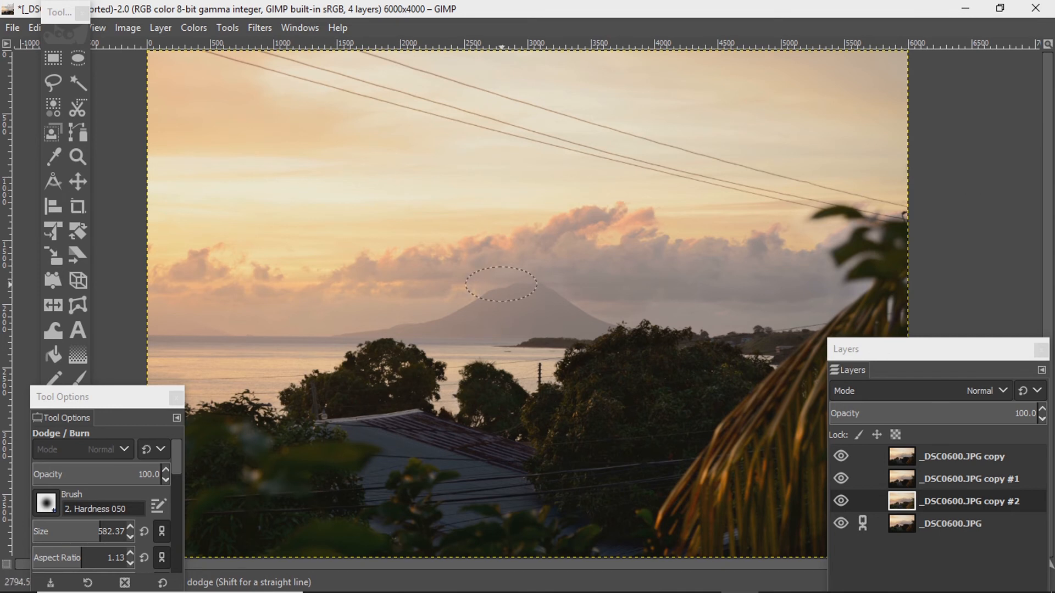
Undo and redo the burn strokes on copy #2 to compare the cloud band before and after burning.
key(ctrl)
key(ctrl)
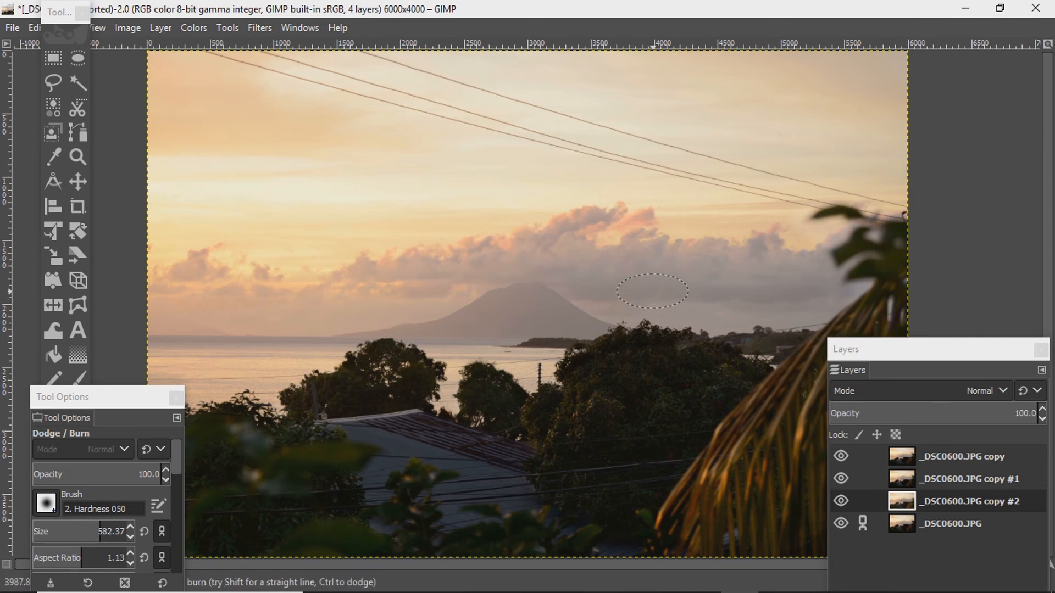
key(ctrl)
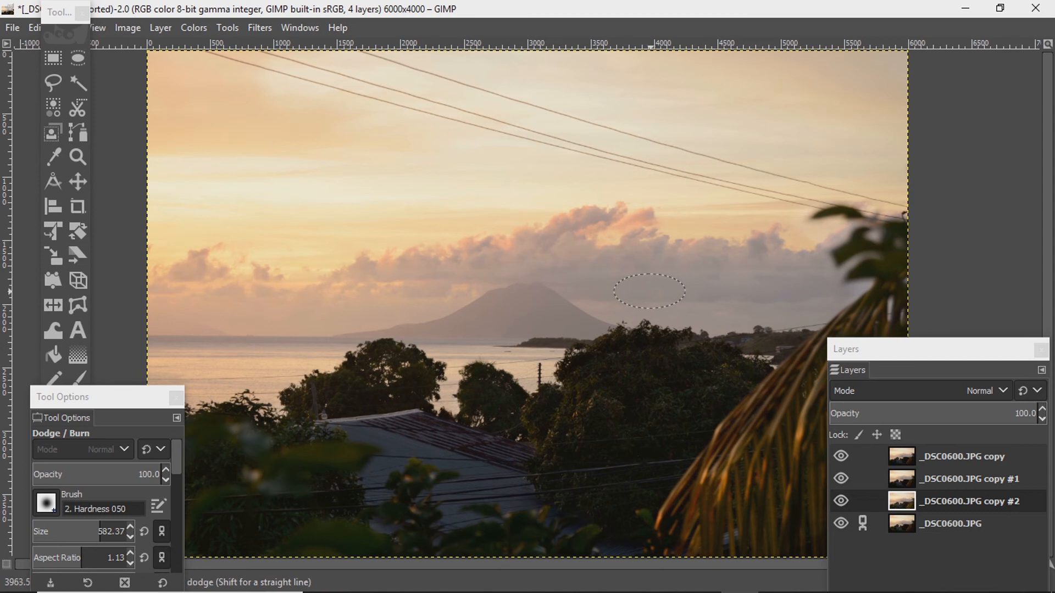
key(ctrl+y)
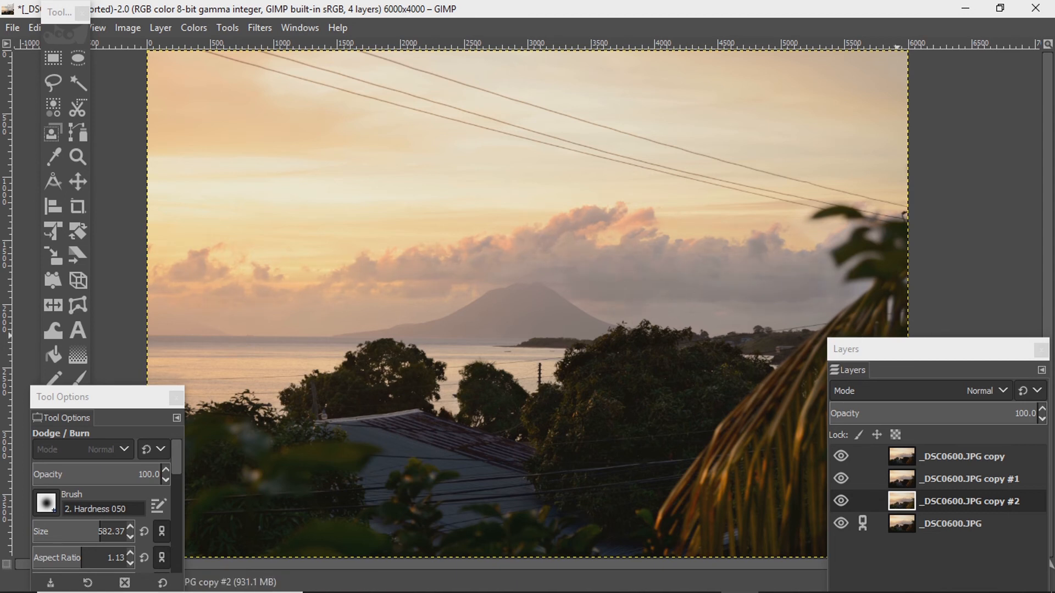
key(ctrl)
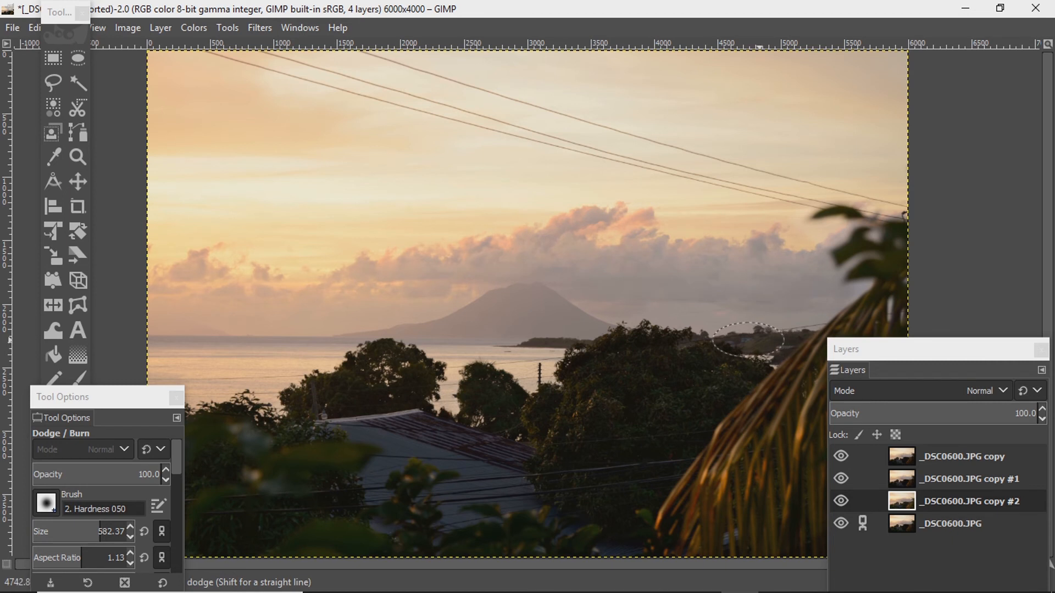
key(ctrl)
key(ctrl)
key(ctrl)
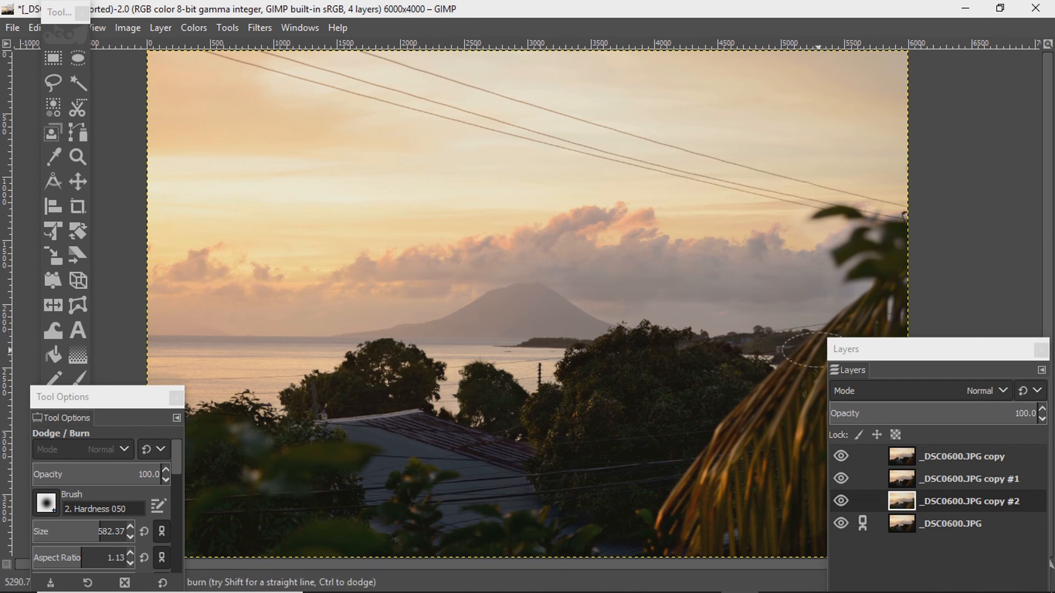
Move the Layers window higher beside the sky, the toolbox next to it, and the Tool Options window over the middle of the photo.
drag(884, 349, 877, 109)
drag(59, 12, 734, 43)
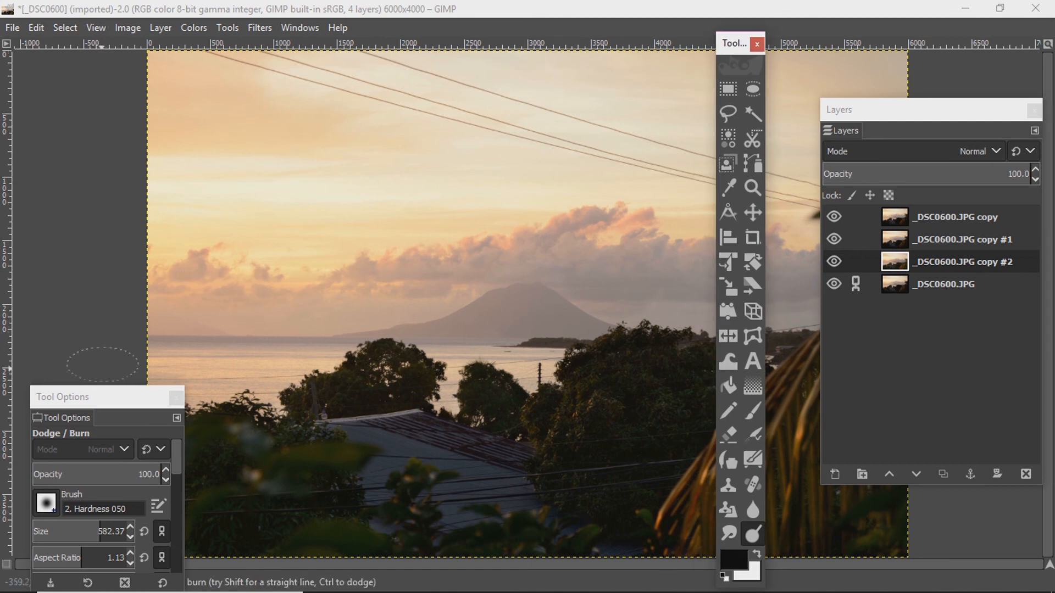
drag(95, 397, 513, 292)
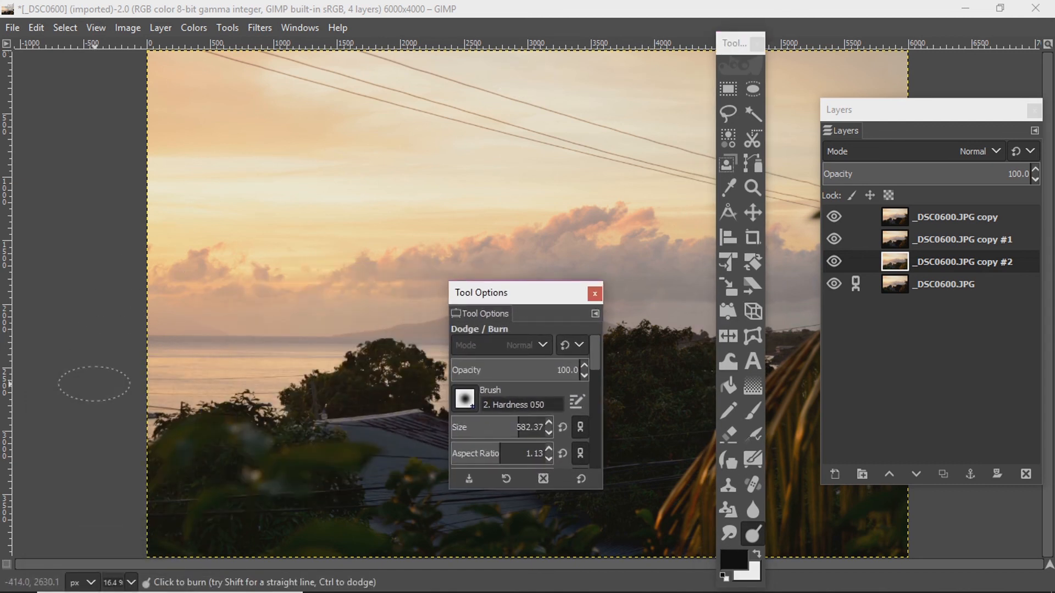